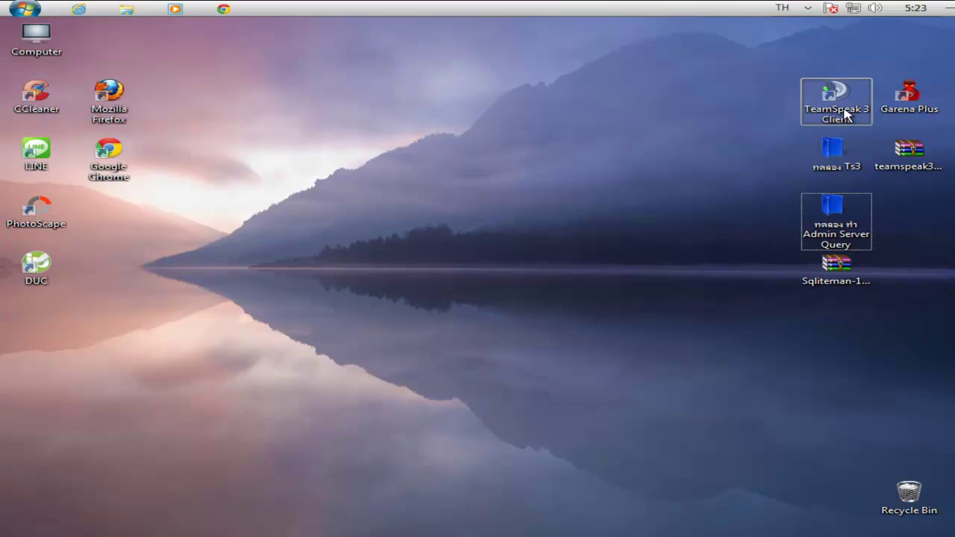
Look inside the Ts3 folder at ts3server_win32.exe, close it, and launch the TeamSpeak 3 client.
double_click(854, 161)
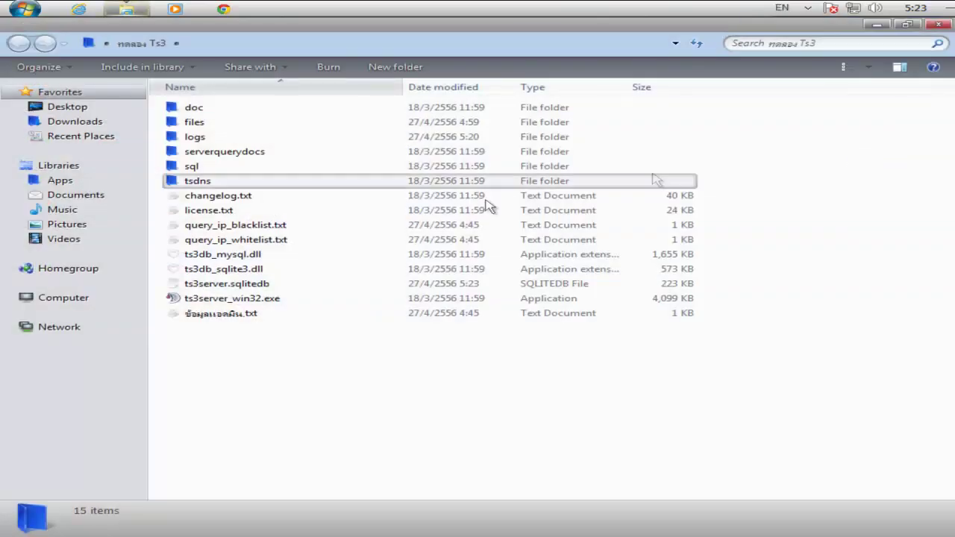
click(170, 300)
click(937, 27)
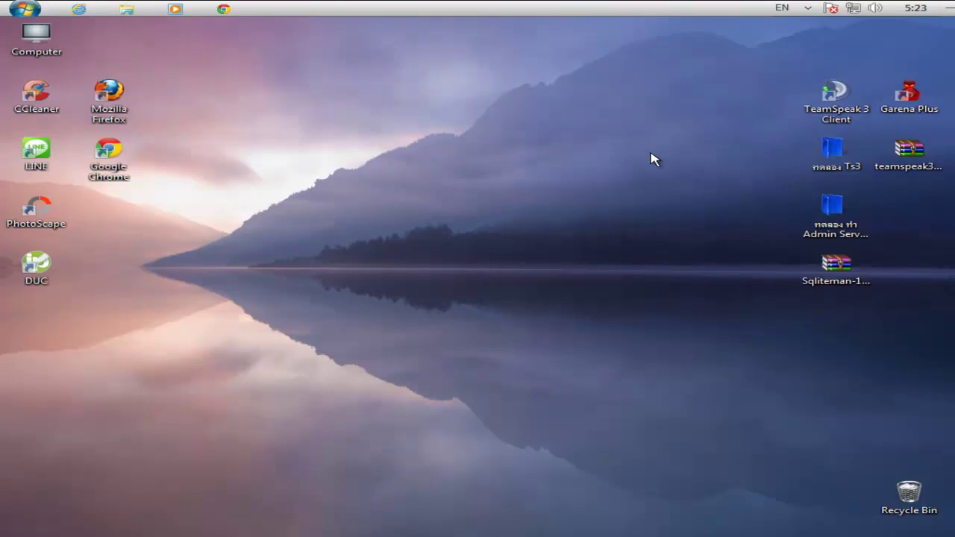
double_click(835, 96)
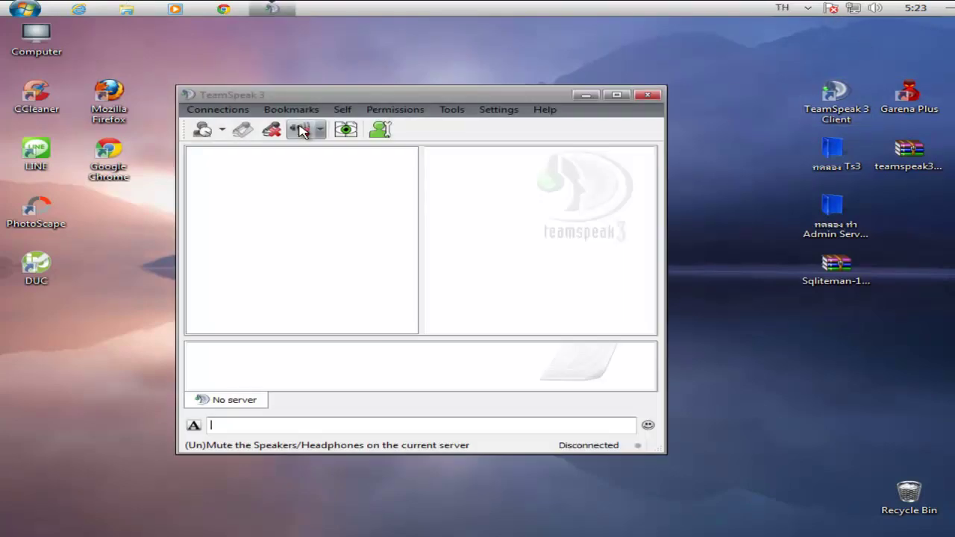
Connect to the prefilled server 192.168.1.2 from Connections > Connect.
click(215, 111)
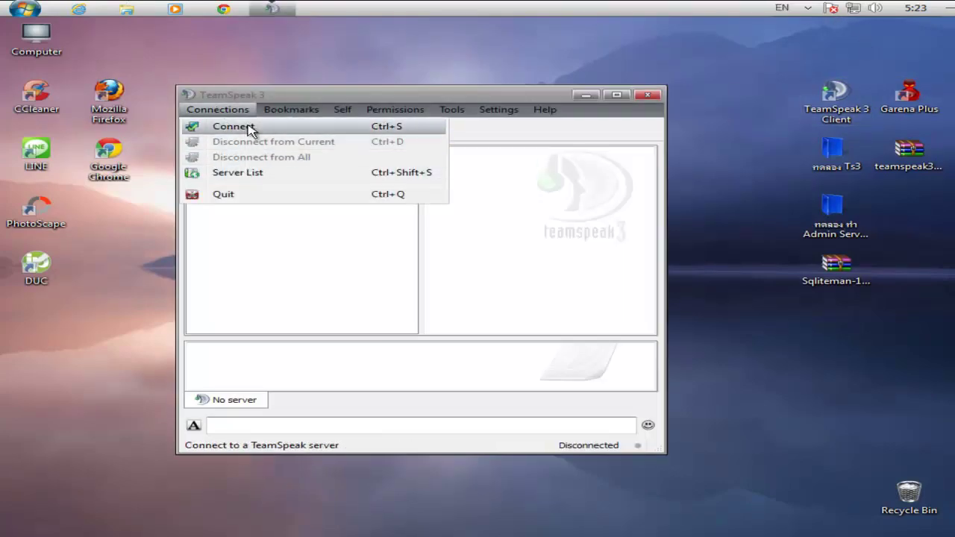
click(250, 127)
click(405, 312)
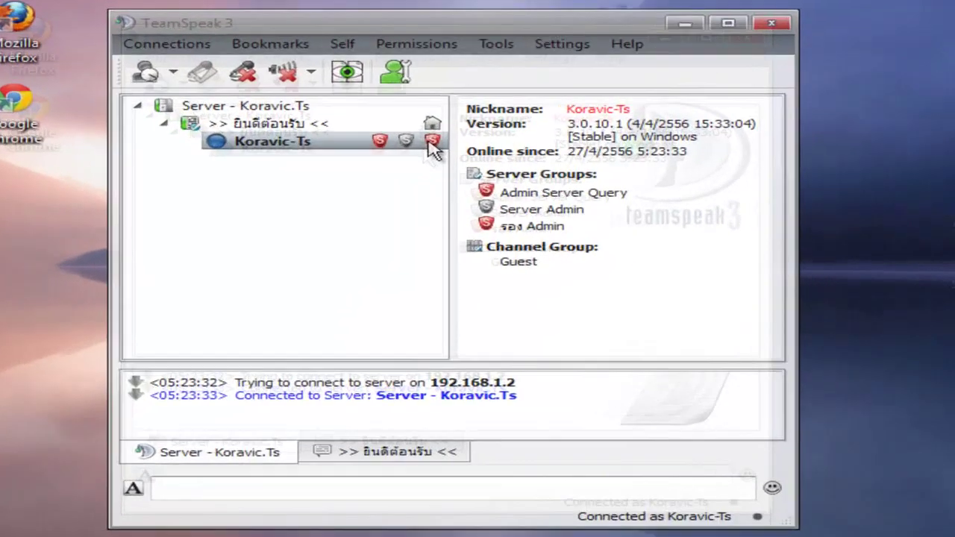
Select the Admin and Admin Server Query group text in the info pane, then close the client.
drag(493, 208, 666, 210)
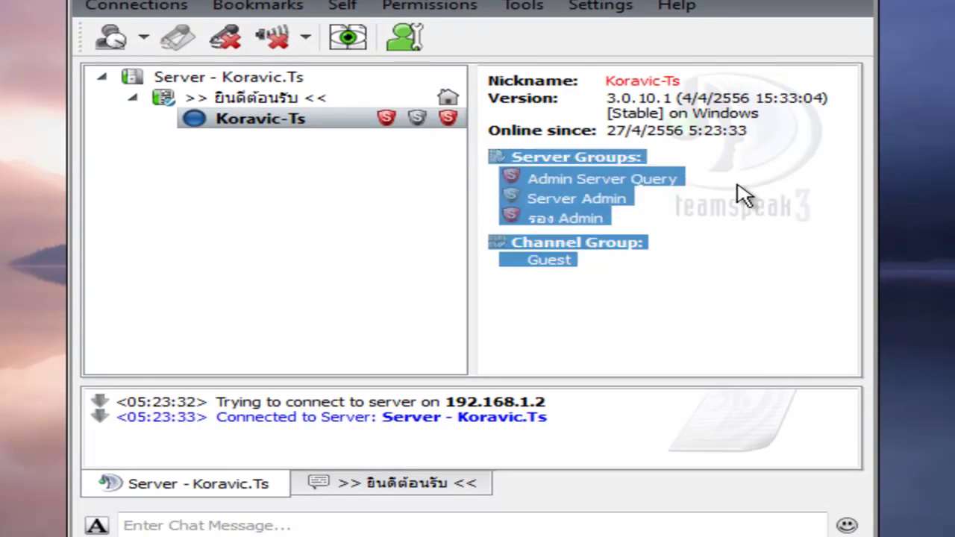
click(518, 195)
drag(534, 186, 714, 192)
click(518, 199)
double_click(534, 181)
drag(584, 188, 736, 193)
triple_click(675, 191)
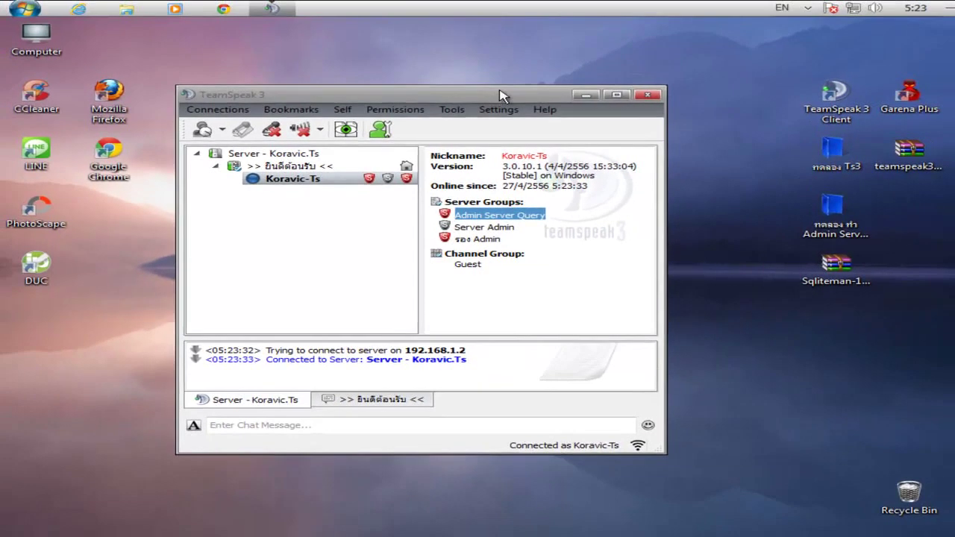
drag(500, 91, 530, 75)
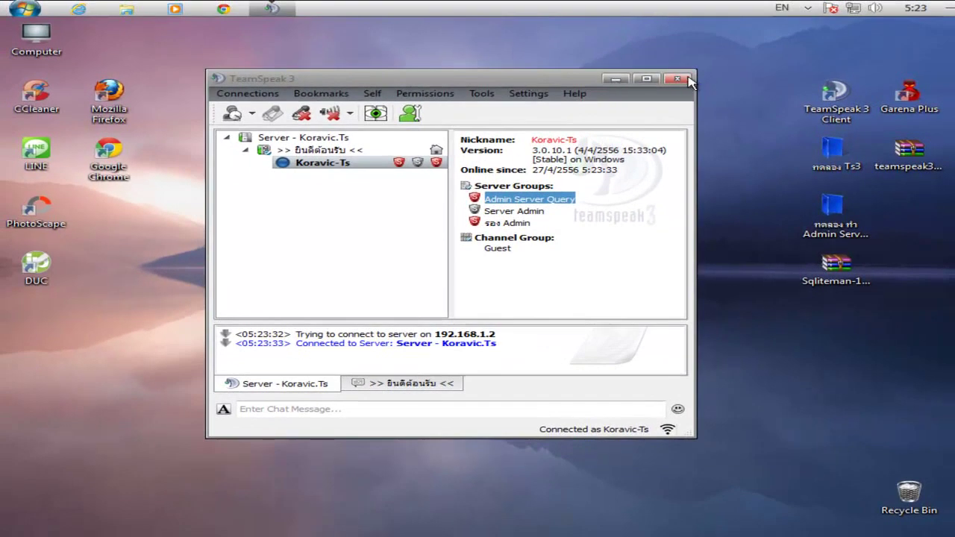
click(687, 80)
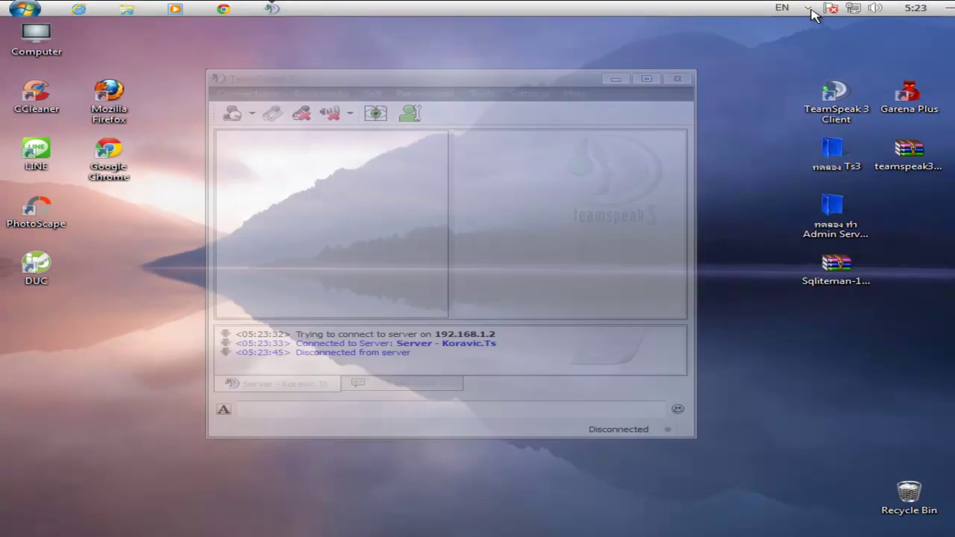
Open the hidden notification-area icons and a tray icon's menu, then dismiss them.
click(809, 9)
right_click(836, 57)
click(864, 102)
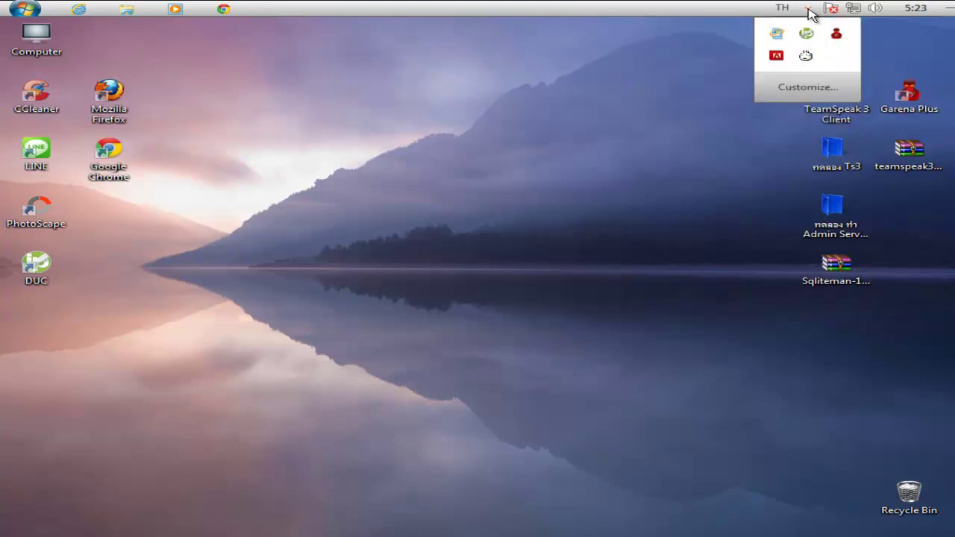
click(808, 9)
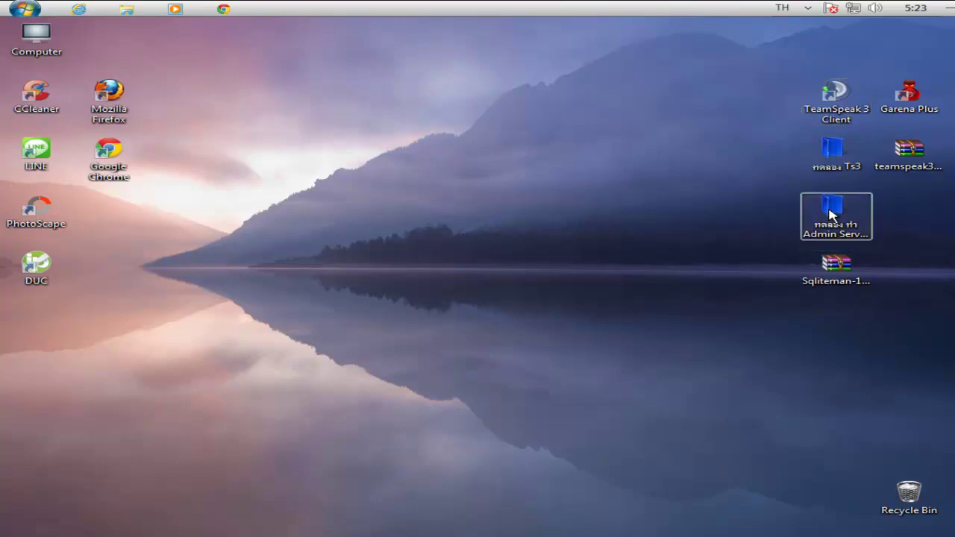
Open the Admin Server Query folder and run its ts3server_win32.exe.
double_click(830, 214)
drag(266, 228, 686, 192)
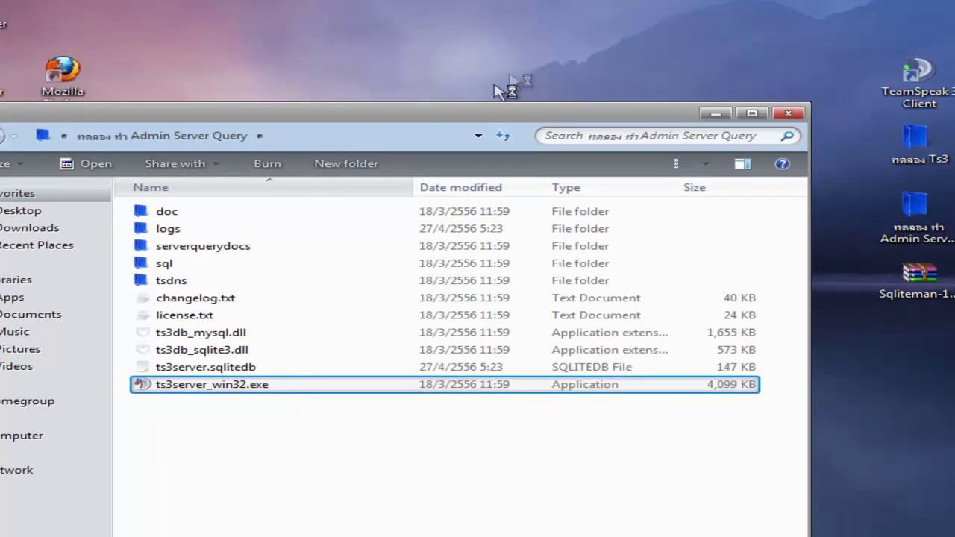
drag(500, 122, 612, 17)
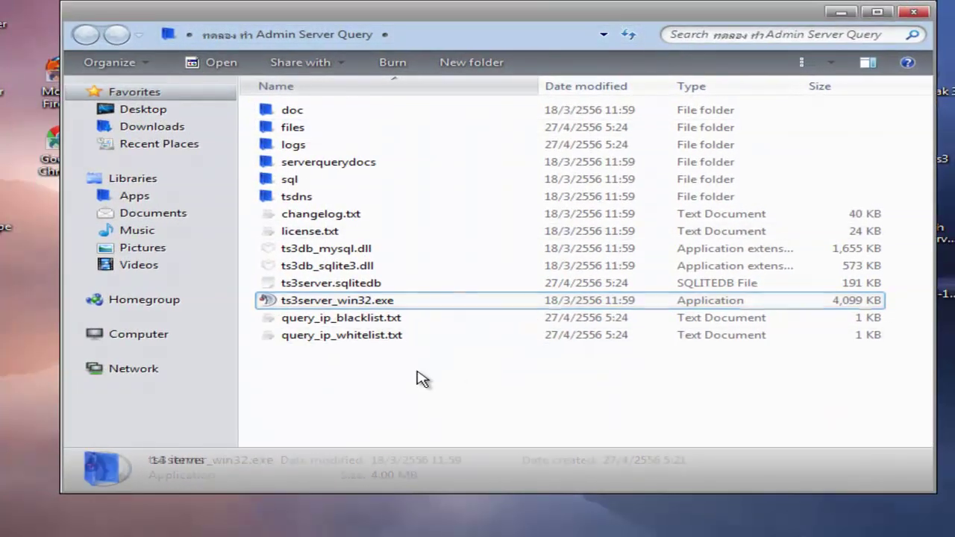
Create a new text document named ข้อมูล.txt in the folder and open it.
right_click(420, 378)
mouse_move(522, 536)
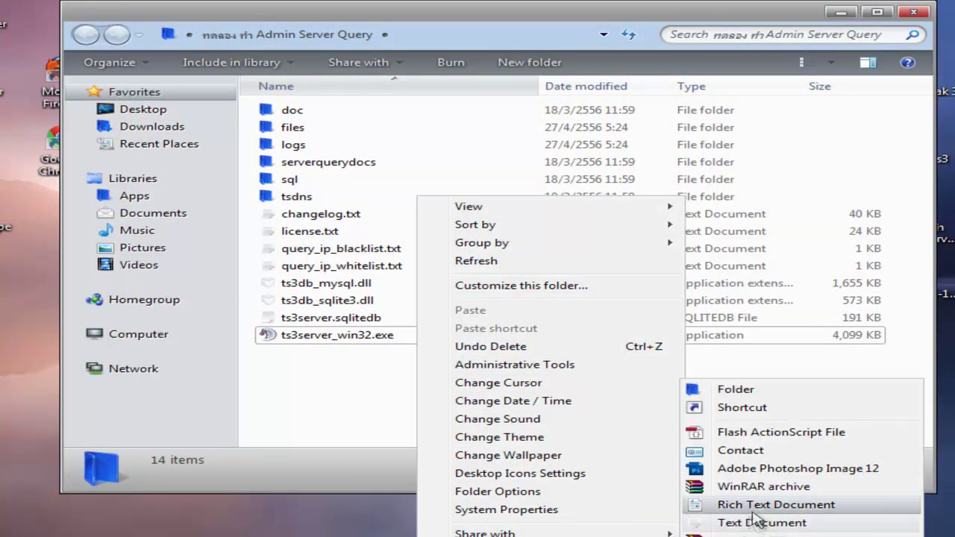
click(754, 522)
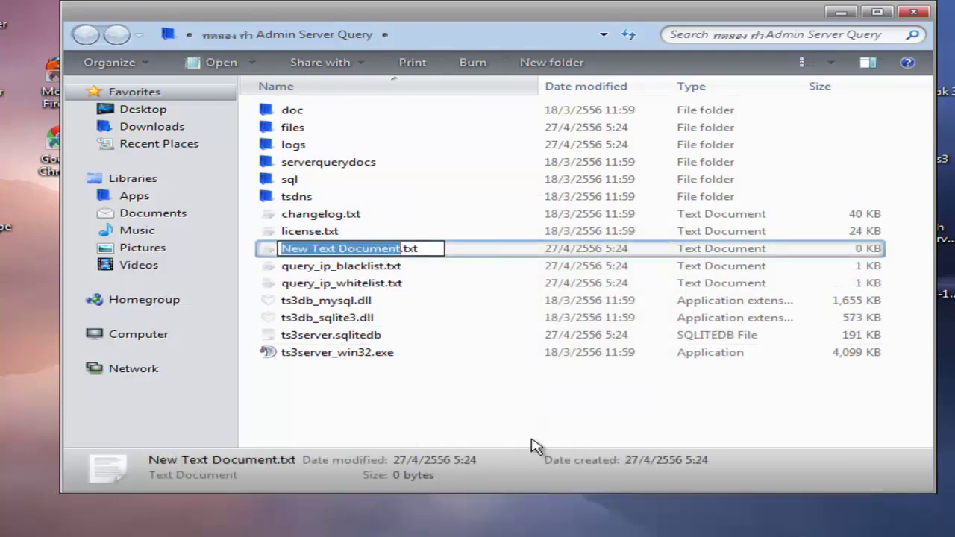
text(-)
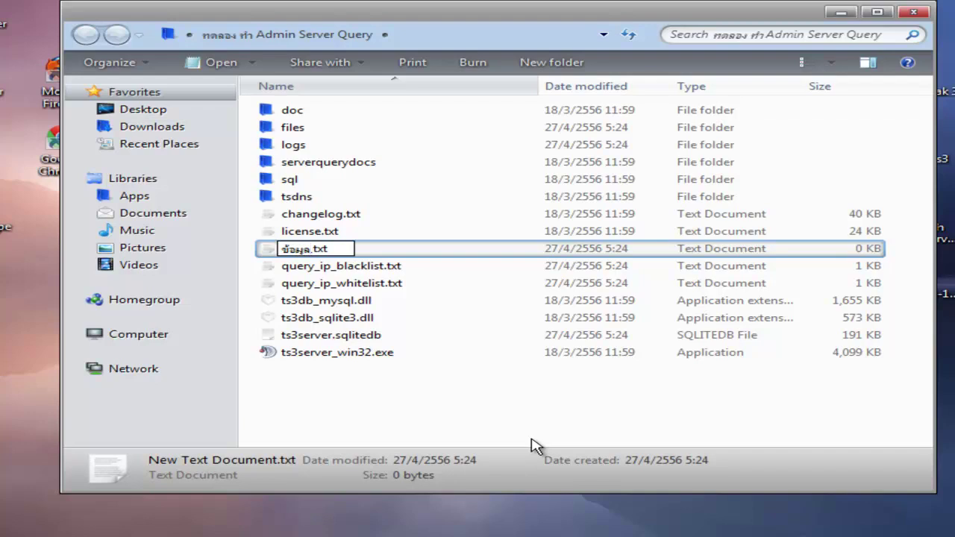
click(516, 442)
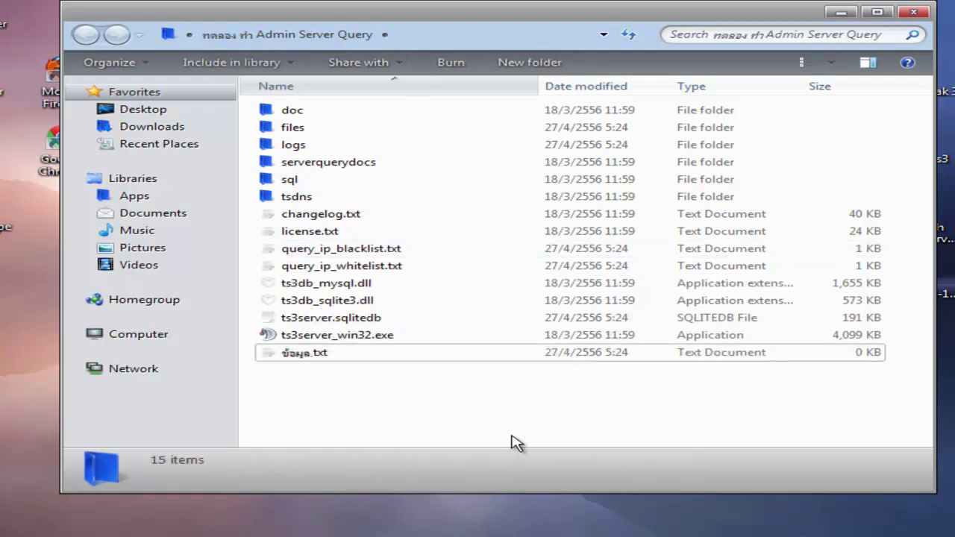
double_click(328, 361)
Paste the server query login name and password onto the first two lines of ข้อมูล.txt.
click(913, 12)
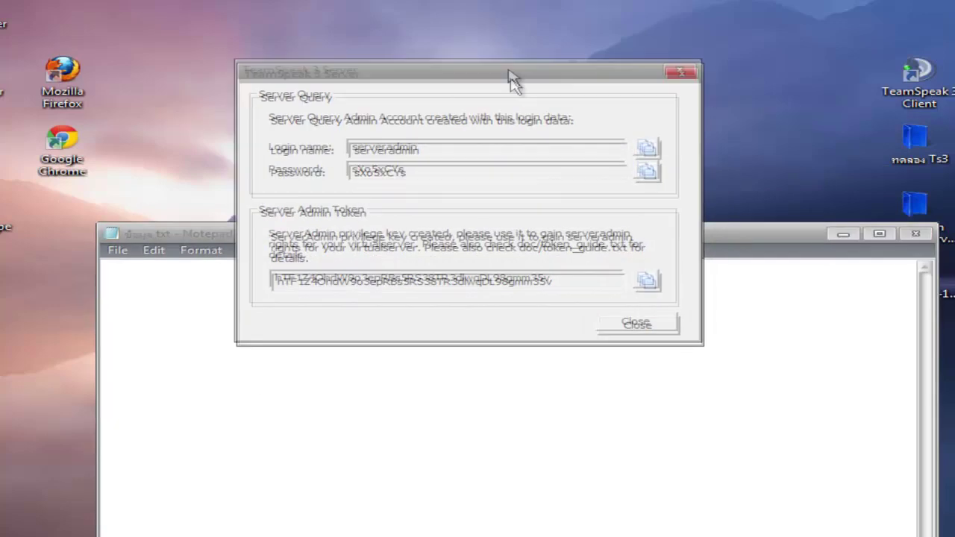
click(356, 371)
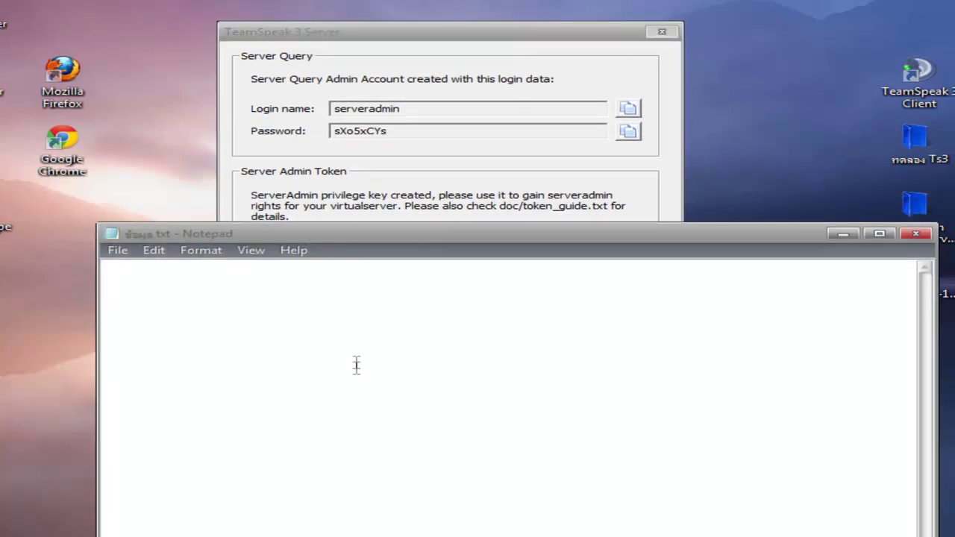
text(serveradmin)
click(632, 134)
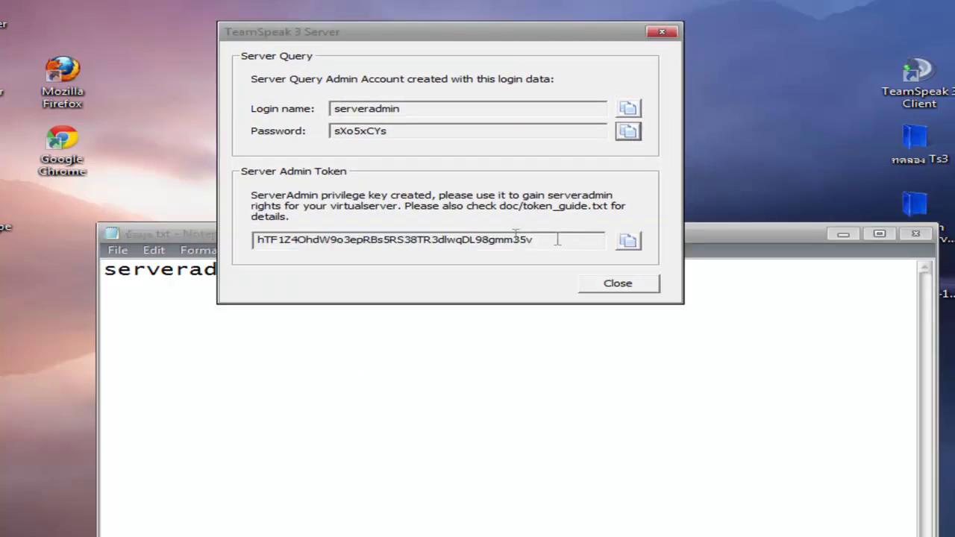
click(310, 360)
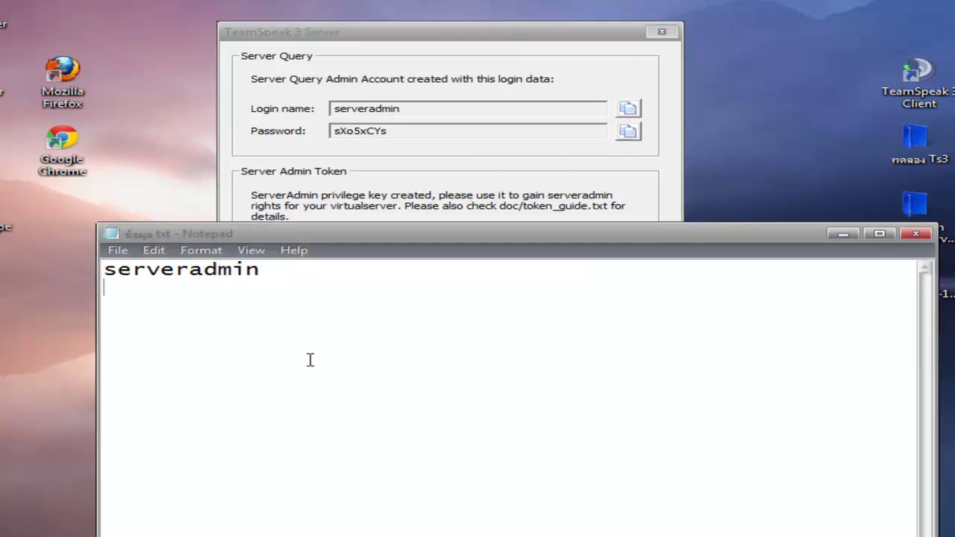
key(ctrl+v)
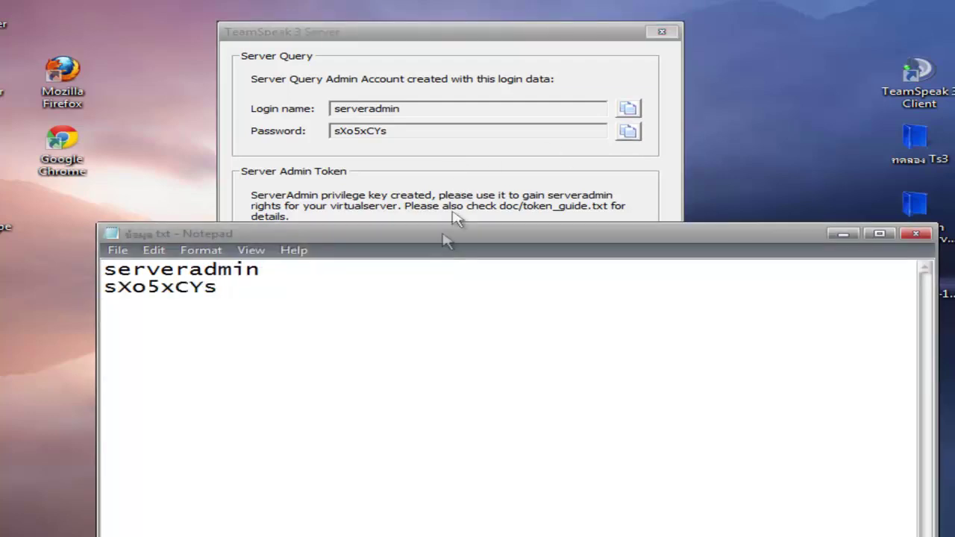
Paste the admin privilege key on the third line, then save and close Notepad.
click(477, 158)
click(628, 240)
click(282, 359)
key(ctrl+v)
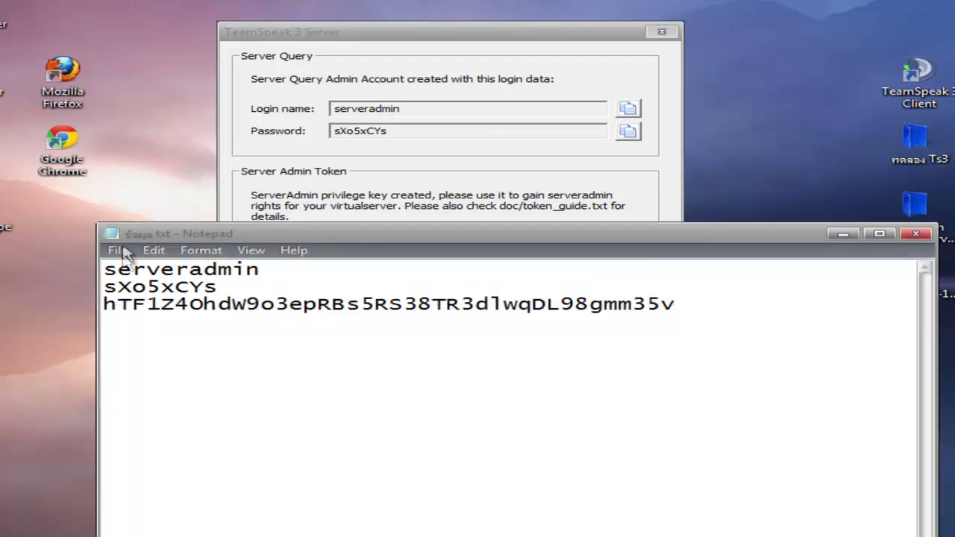
click(119, 251)
click(187, 306)
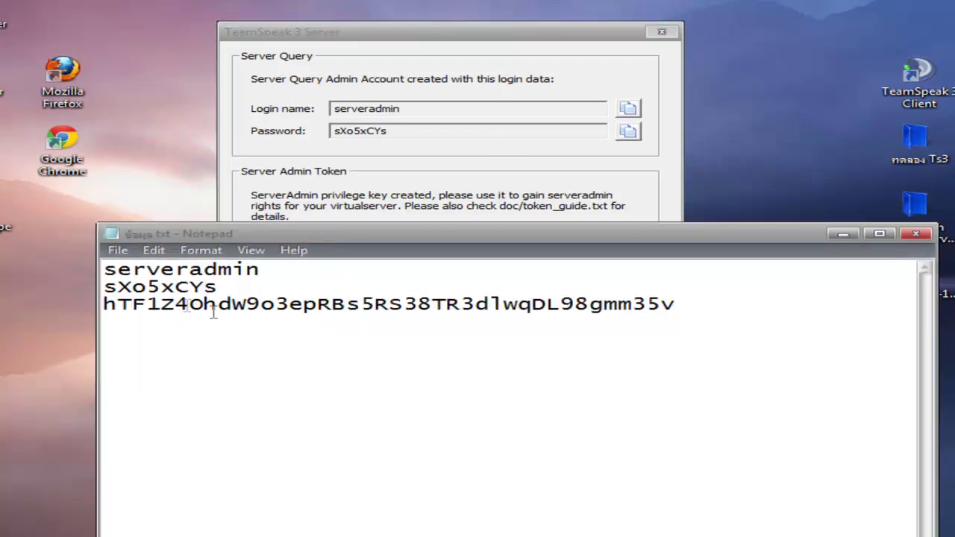
click(916, 235)
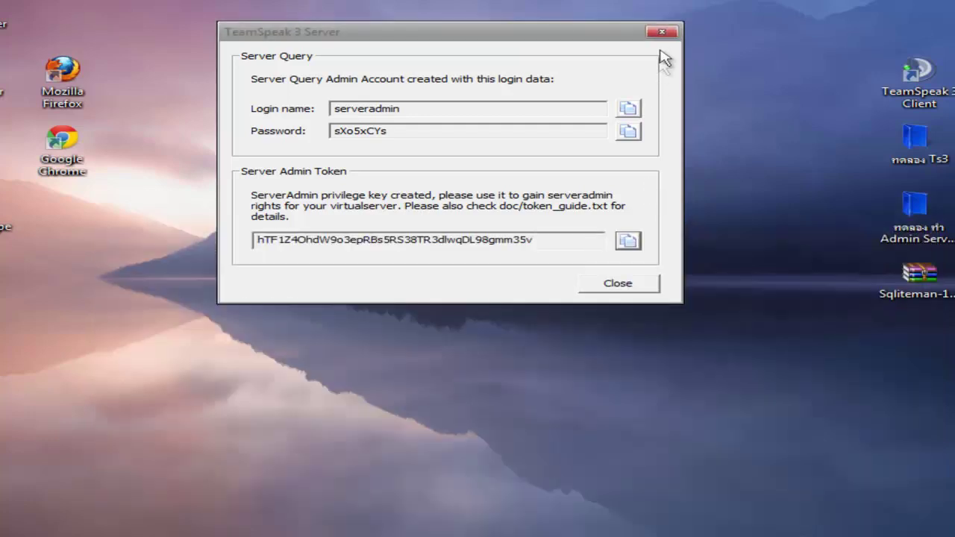
Dismiss the server credentials notice and relaunch the TeamSpeak 3 client.
click(643, 282)
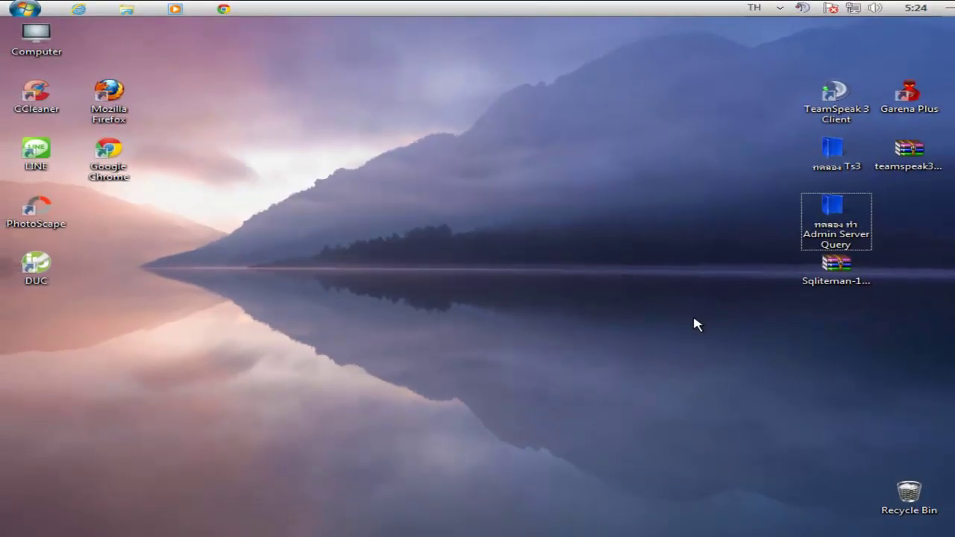
click(782, 9)
double_click(829, 118)
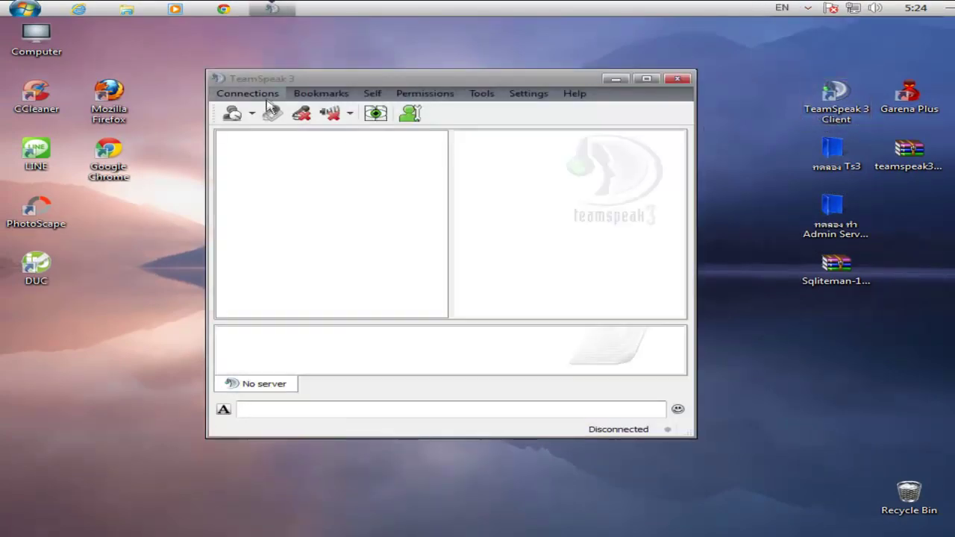
Bring up the Connect form and select the server address 192.168.1.2.
click(267, 95)
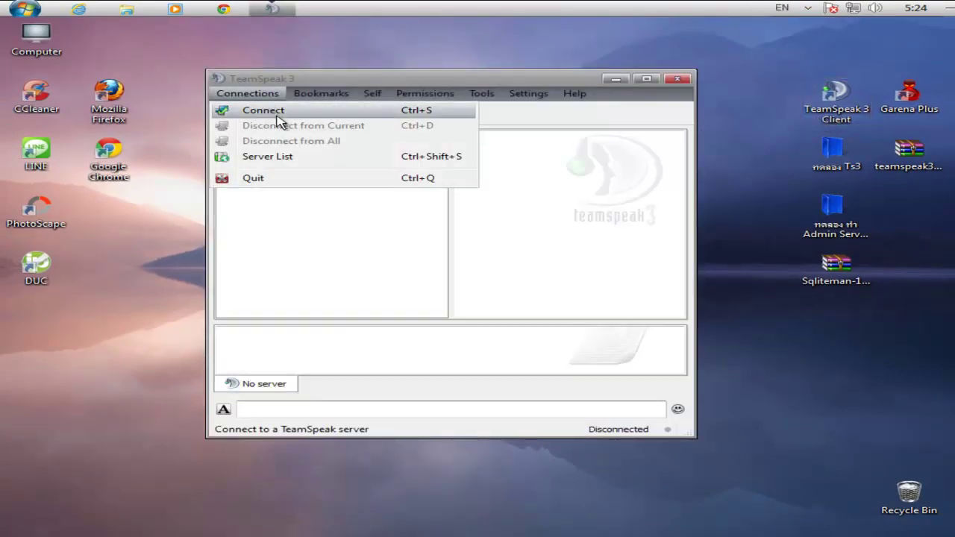
click(276, 110)
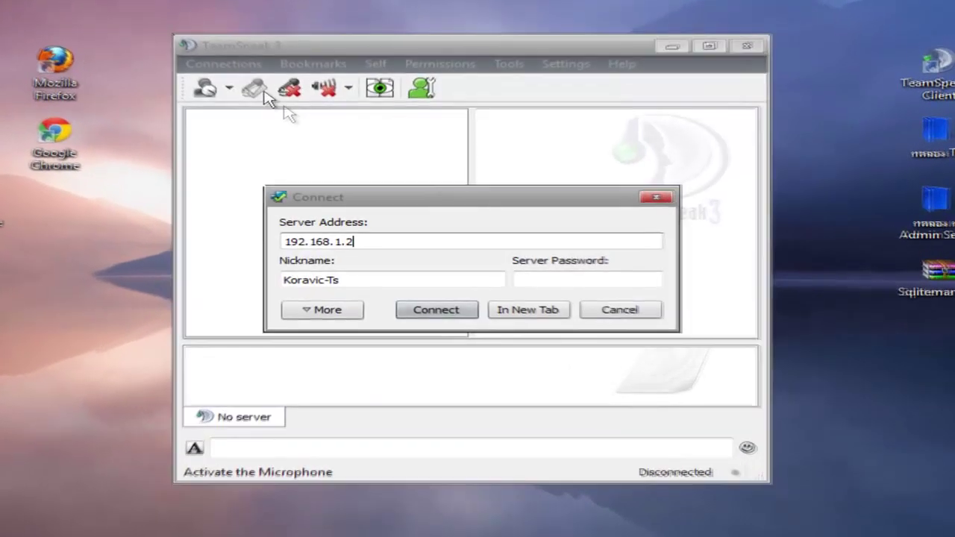
drag(371, 242, 258, 241)
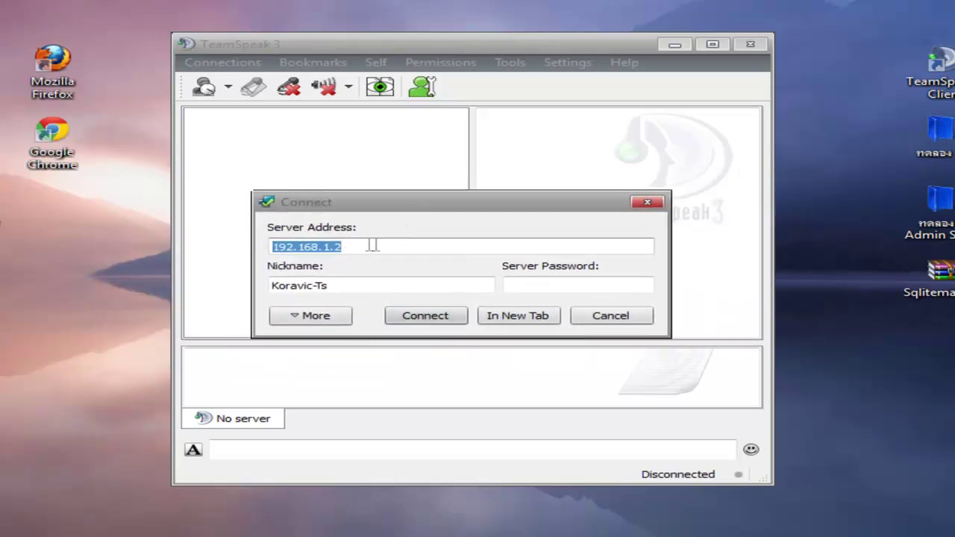
click(389, 264)
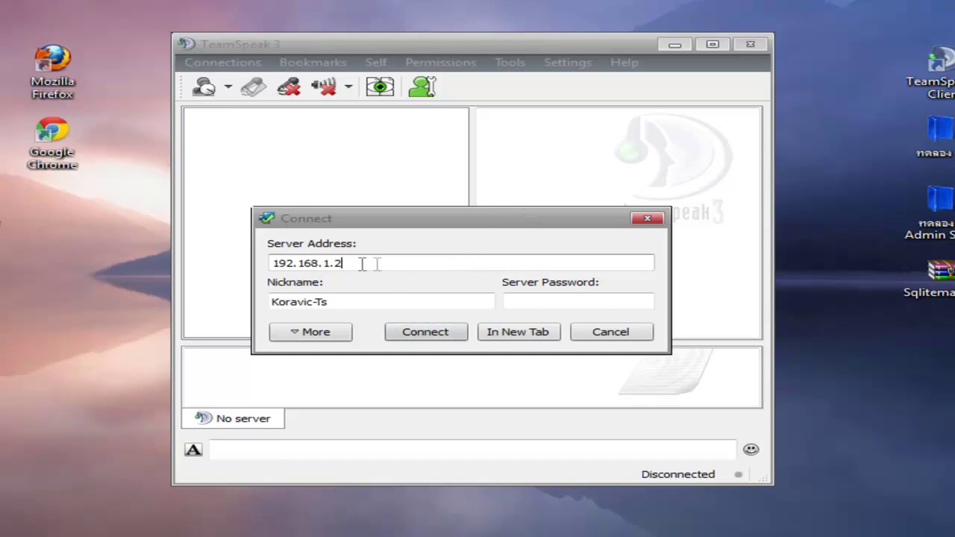
double_click(308, 269)
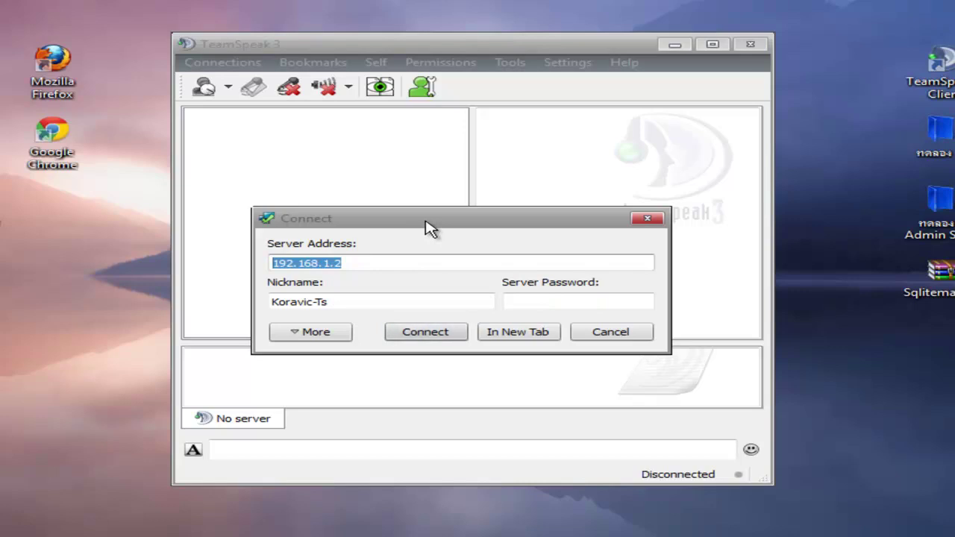
Connect to 192.168.1.2 and copy the privilege key from ข้อมูล.txt.
click(434, 336)
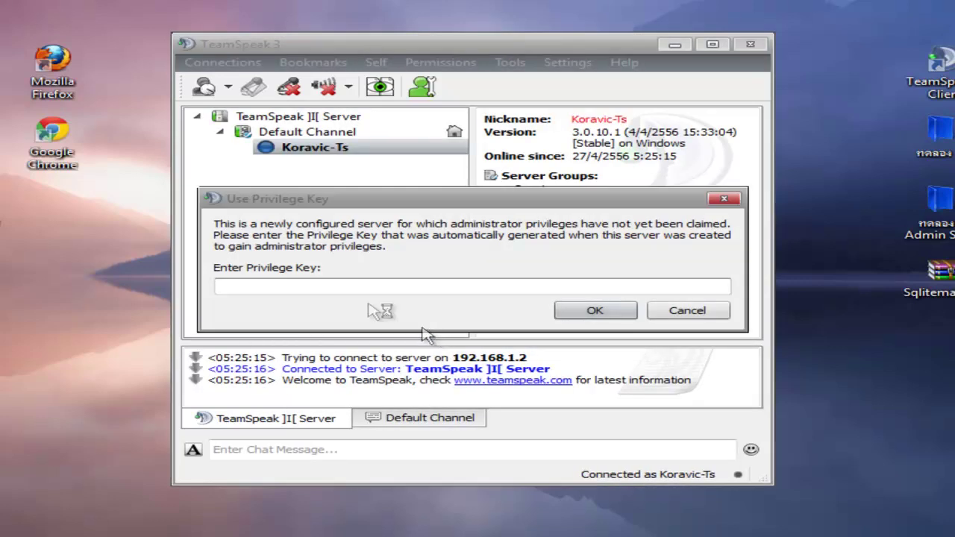
double_click(938, 216)
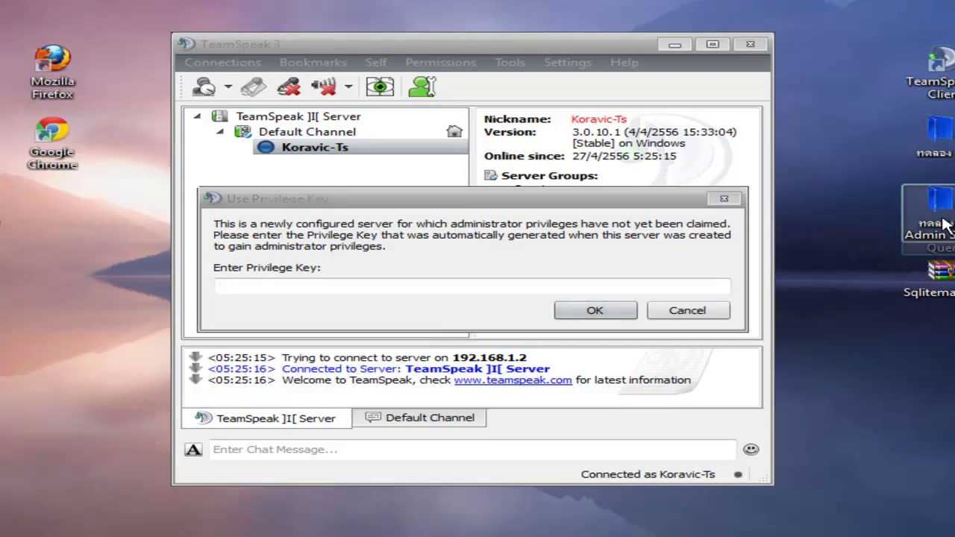
double_click(377, 355)
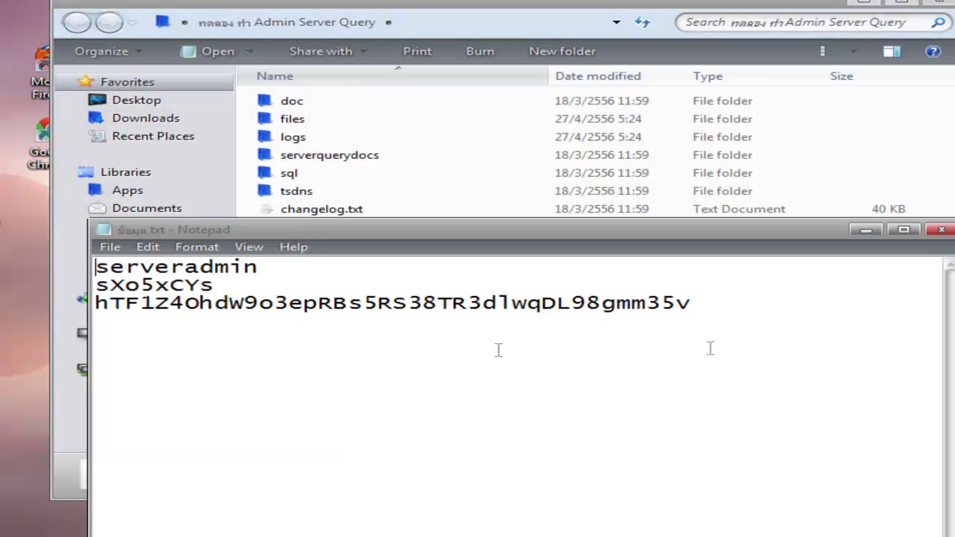
drag(759, 307, 150, 310)
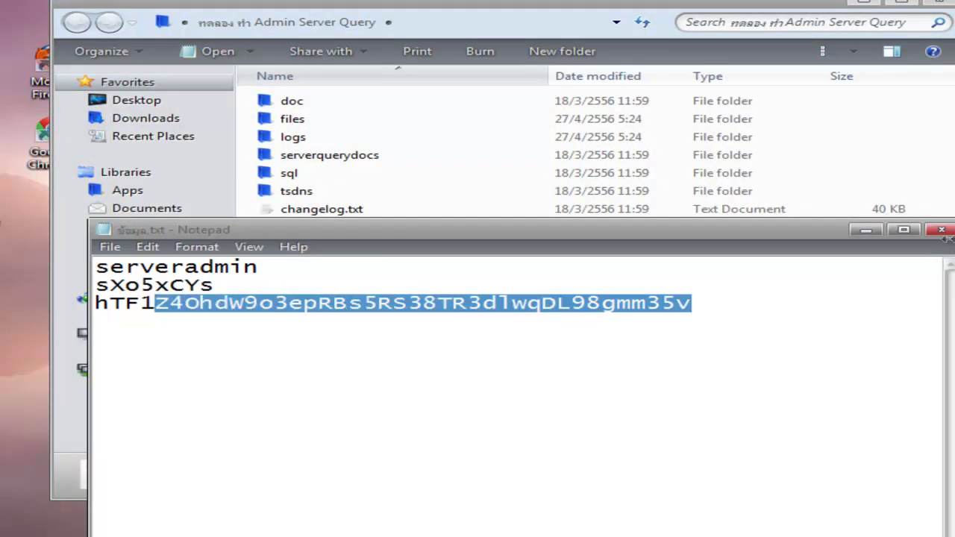
click(944, 230)
click(945, 6)
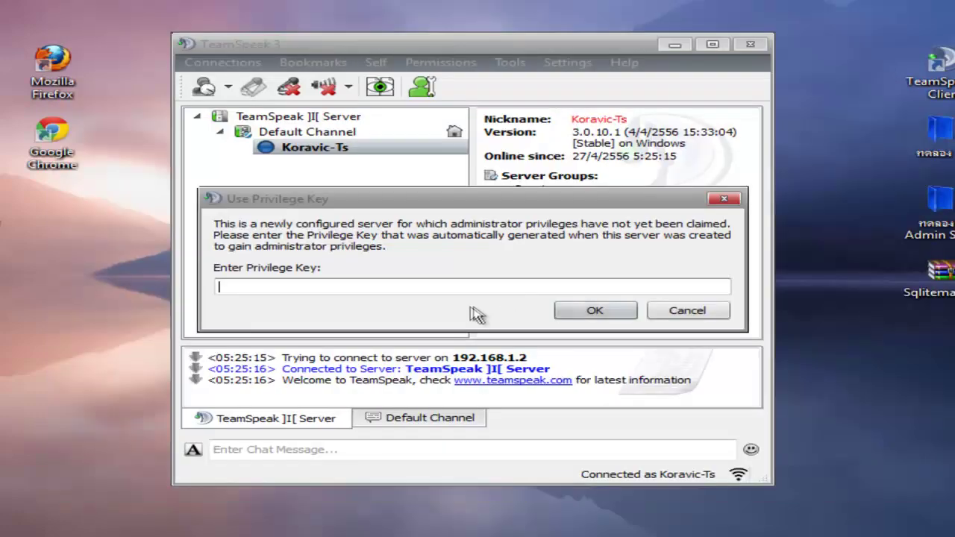
Paste the privilege key into the Enter Privilege Key field and confirm it.
right_click(477, 285)
click(537, 380)
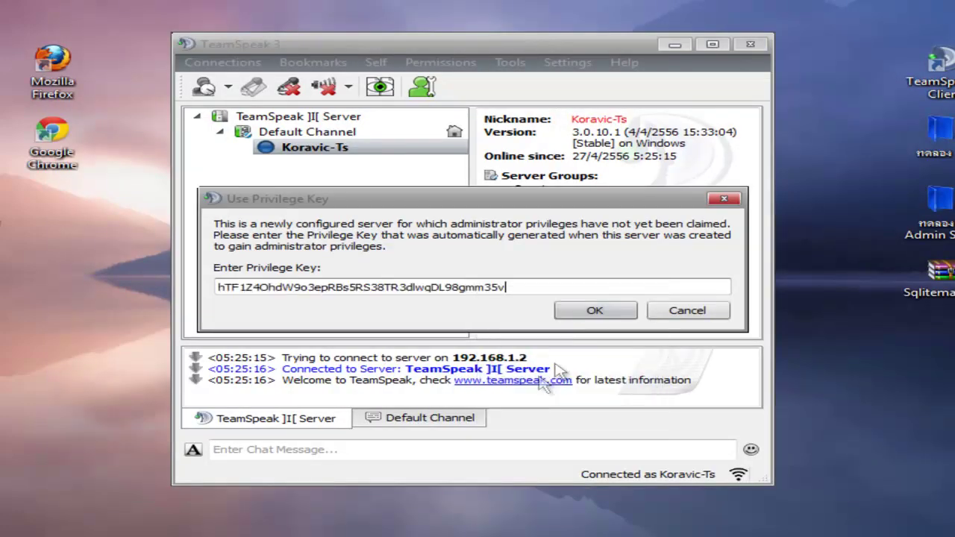
click(618, 311)
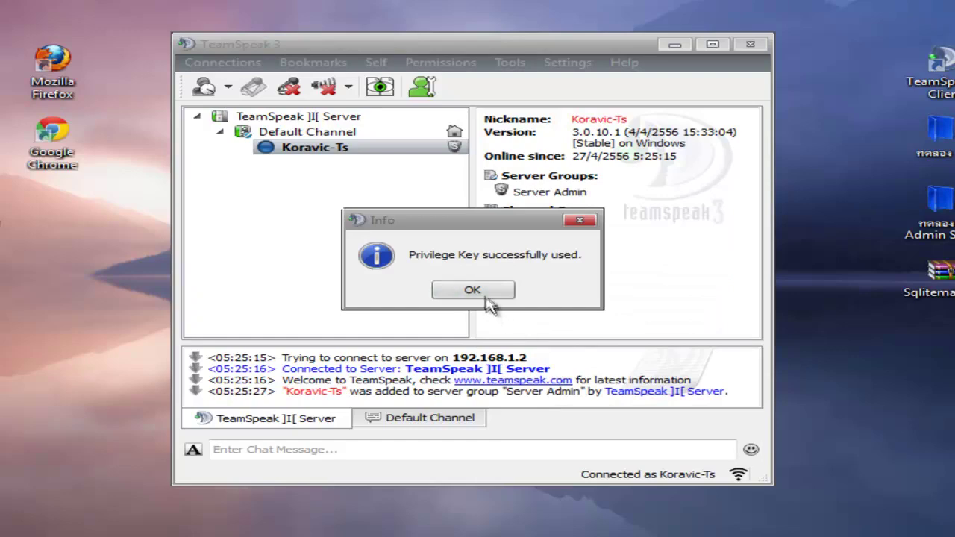
click(488, 293)
drag(496, 50, 367, 32)
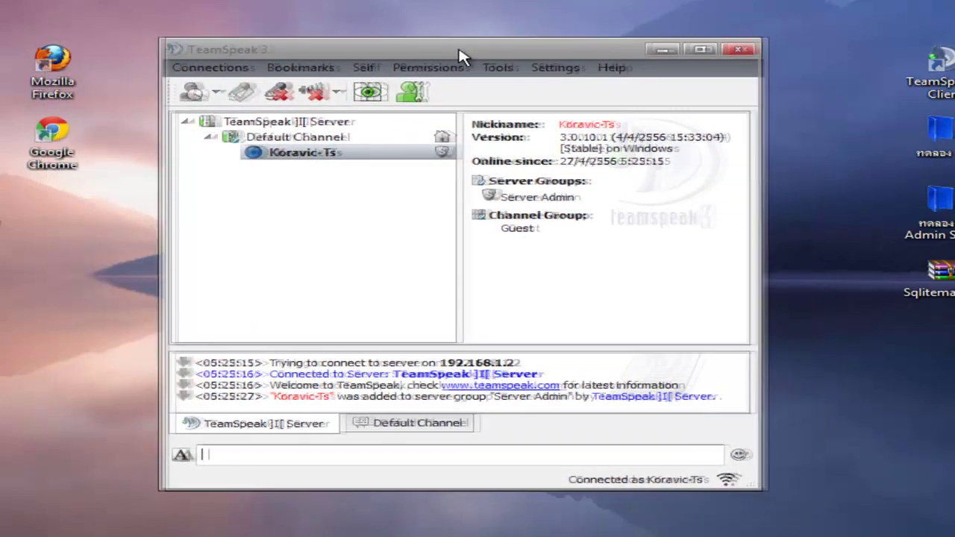
Extract Sqliteman-1.2.2.rar onto the desktop and open the new Sqliteman-1.2.2 folder.
drag(459, 56, 441, 43)
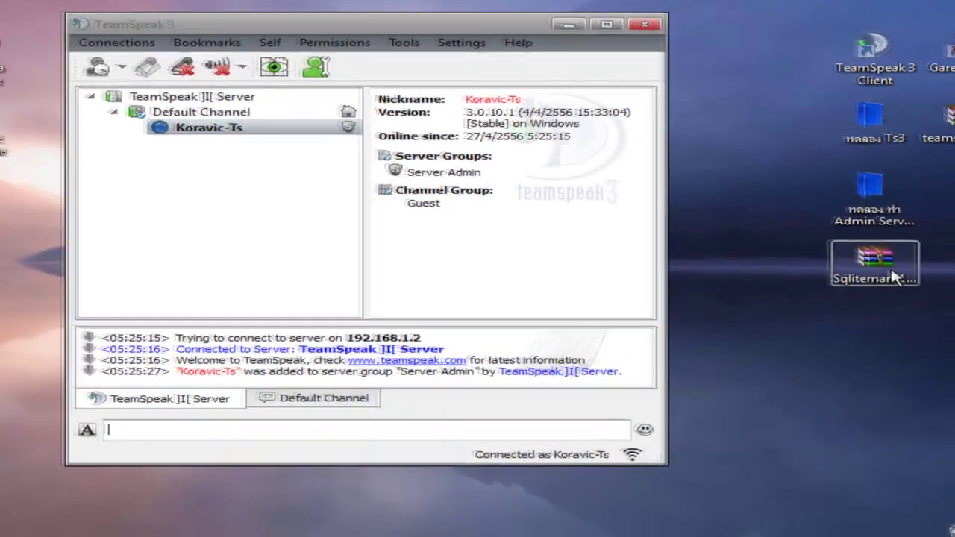
click(951, 294)
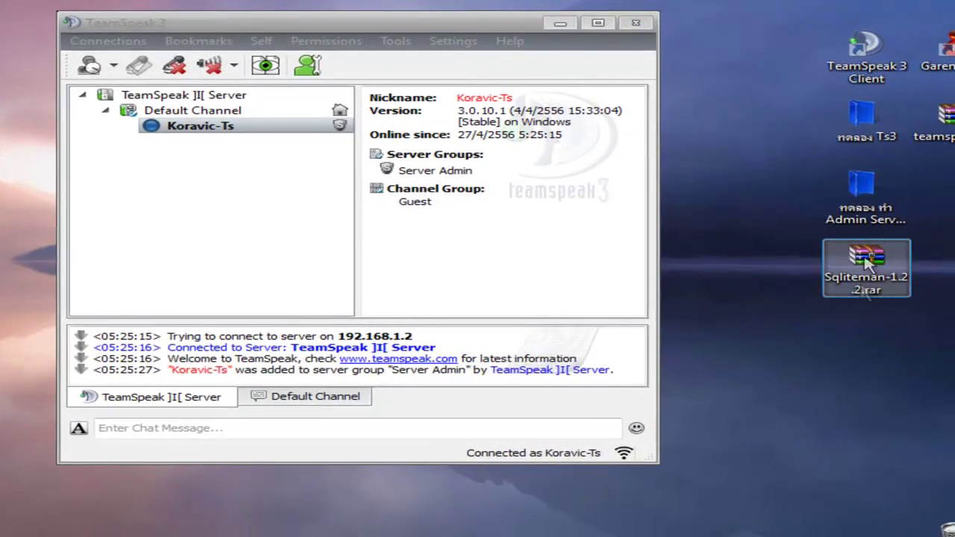
drag(437, 30, 403, 30)
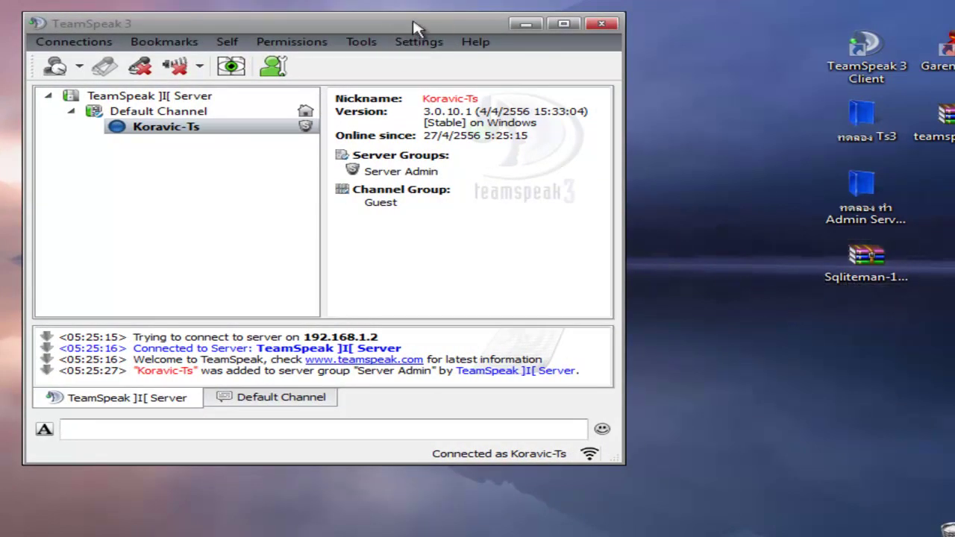
drag(416, 28, 448, 28)
right_click(865, 261)
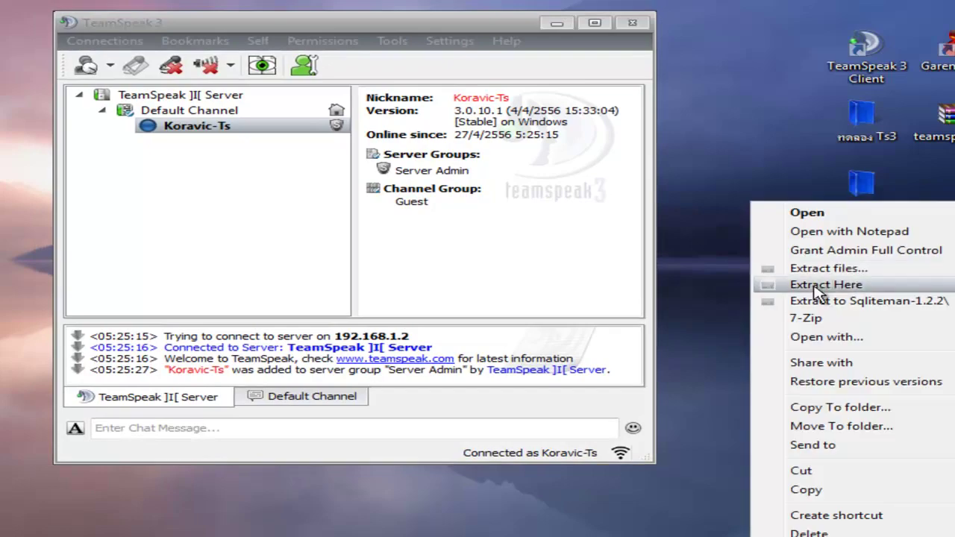
click(818, 285)
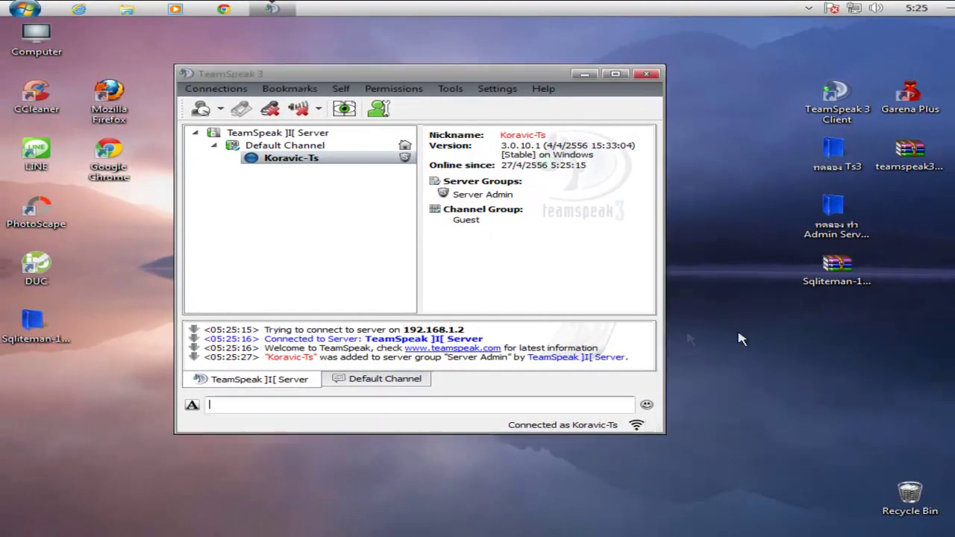
click(848, 325)
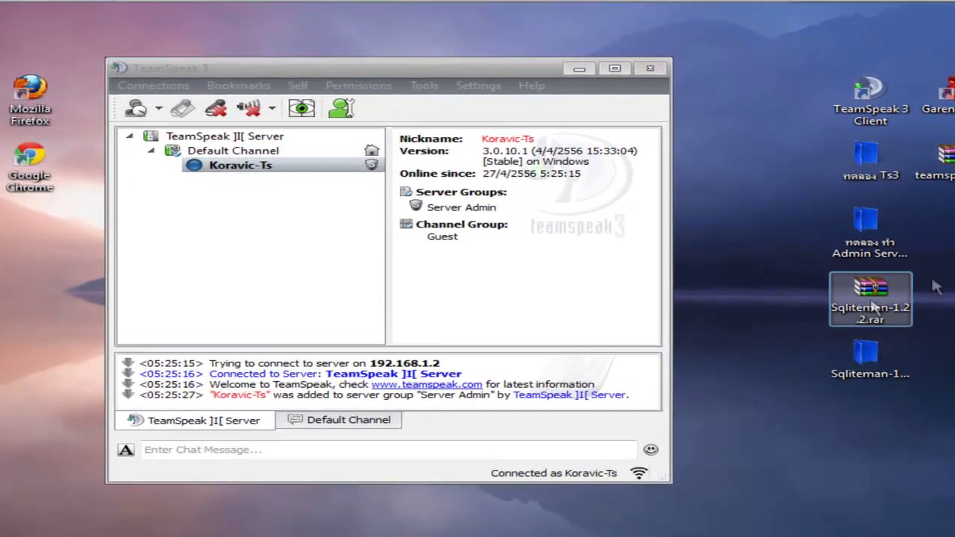
mouse_move(865, 306)
mouse_down()
mouse_move(861, 320)
mouse_move(865, 310)
mouse_up()
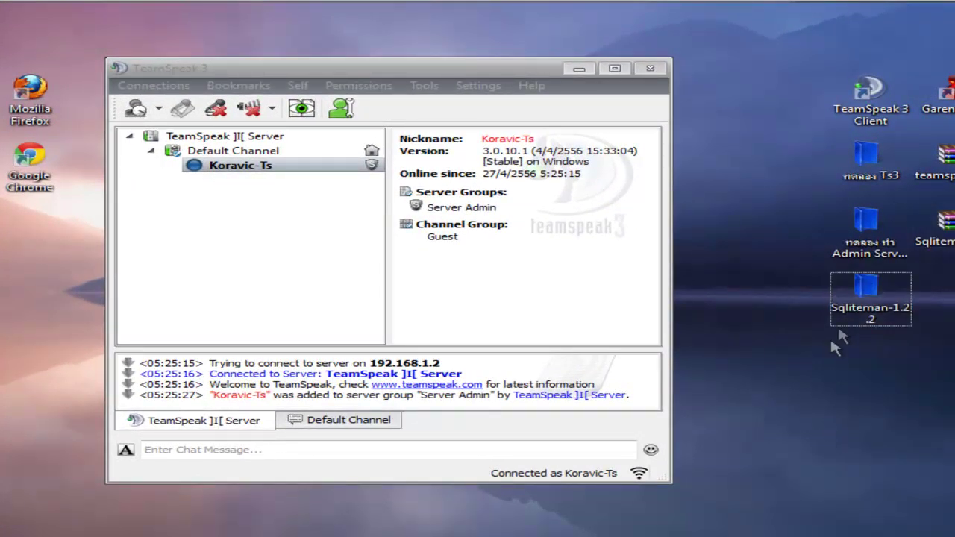
double_click(872, 313)
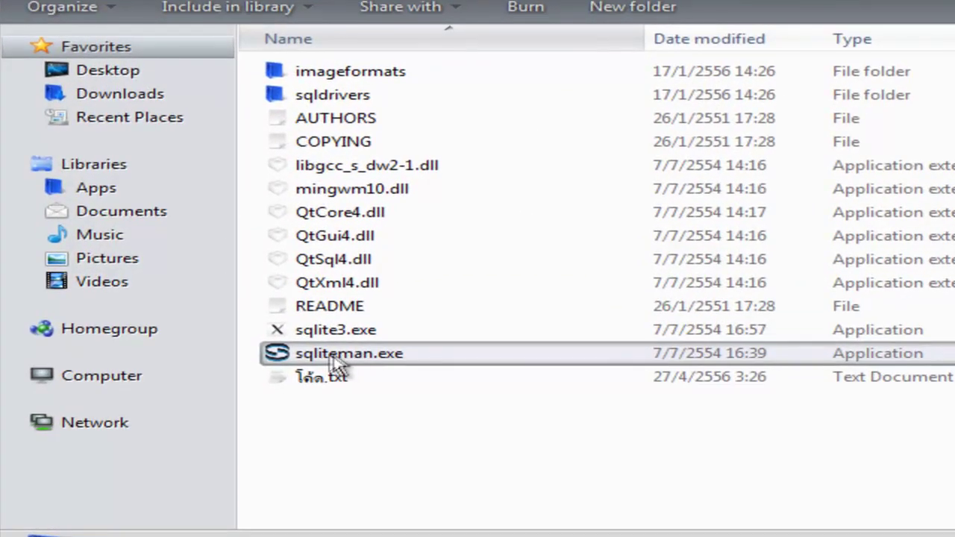
Launch sqliteman.exe, minimise TeamSpeak, and bring up Sqliteman's File menu.
double_click(337, 355)
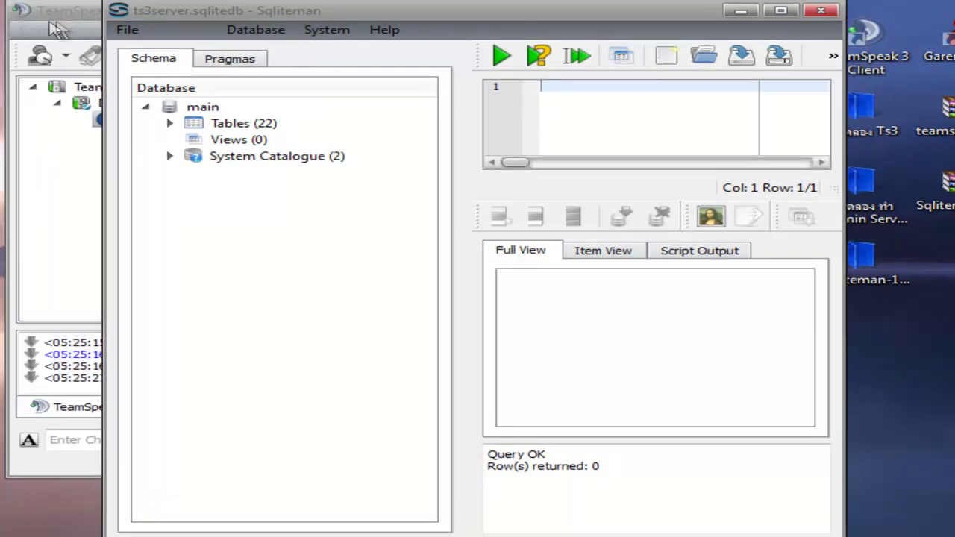
click(71, 20)
click(418, 32)
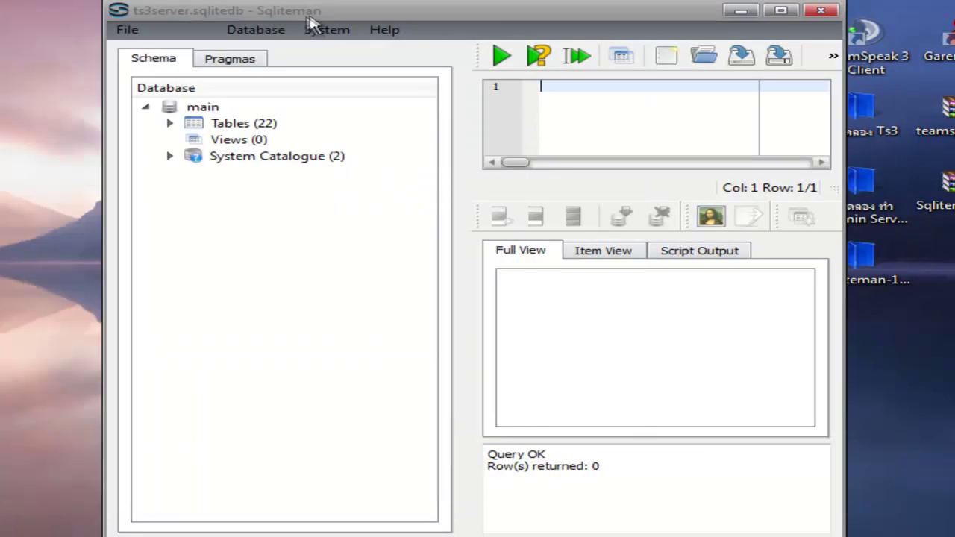
drag(312, 16, 308, 8)
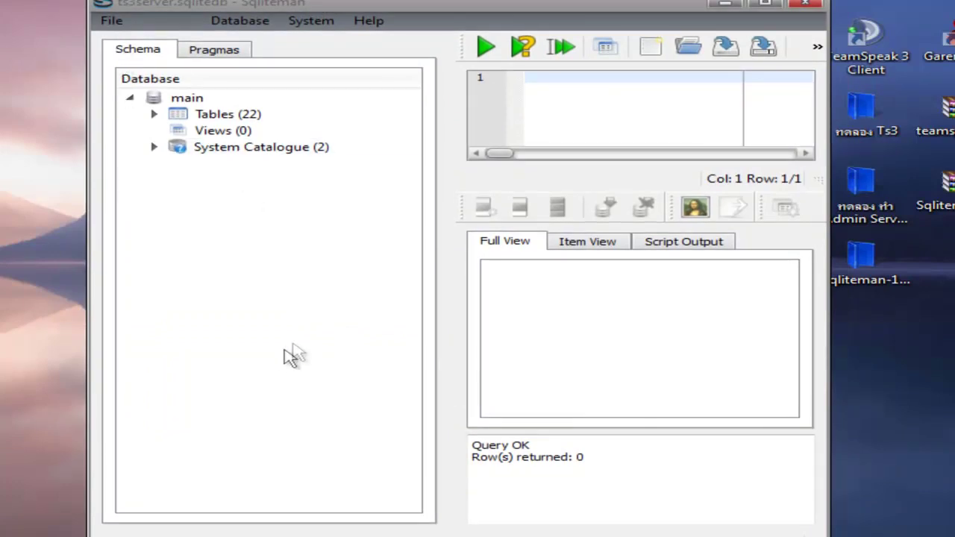
click(108, 22)
click(108, 21)
click(108, 22)
key(Escape)
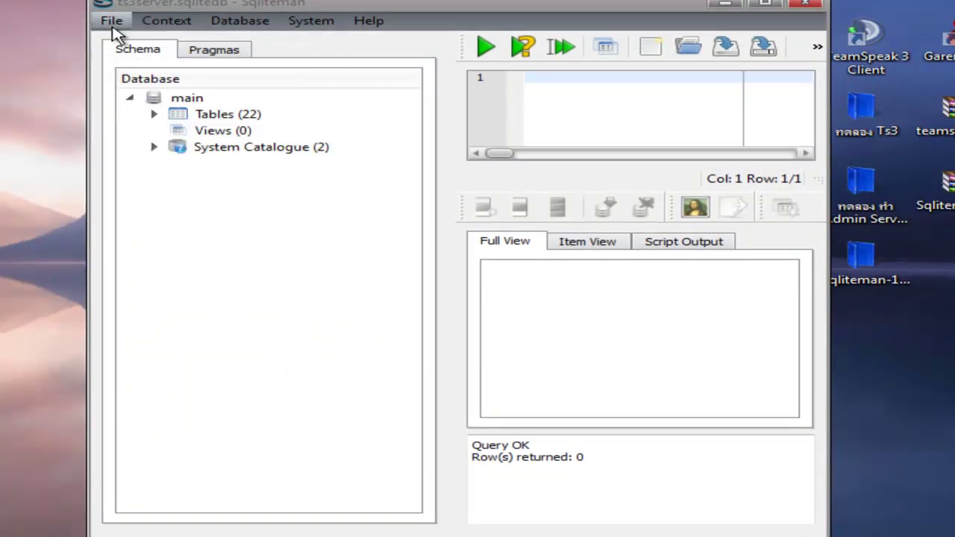
click(112, 26)
Open ts3server.sqlitedb from the desktop's Admin Server Query folder via File > Open.
click(155, 67)
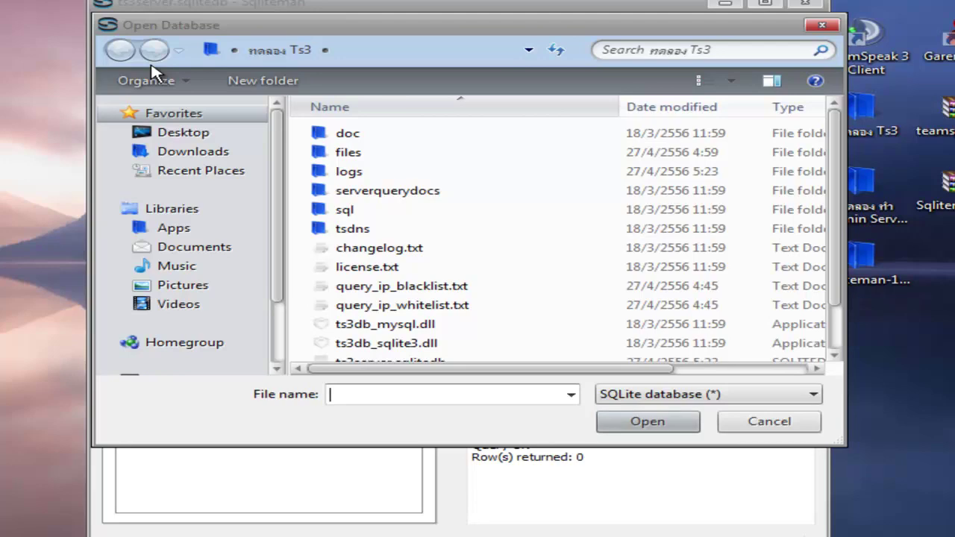
drag(663, 30, 524, 30)
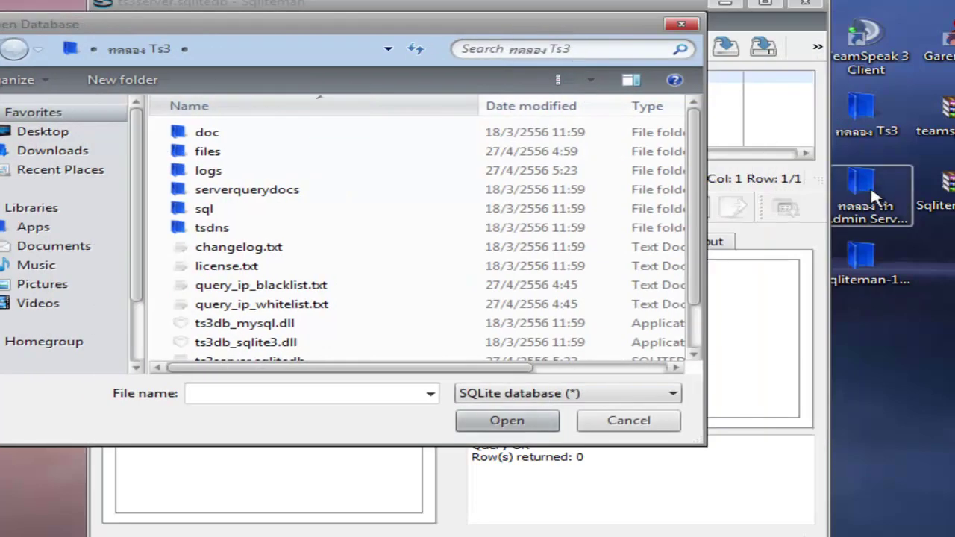
click(878, 198)
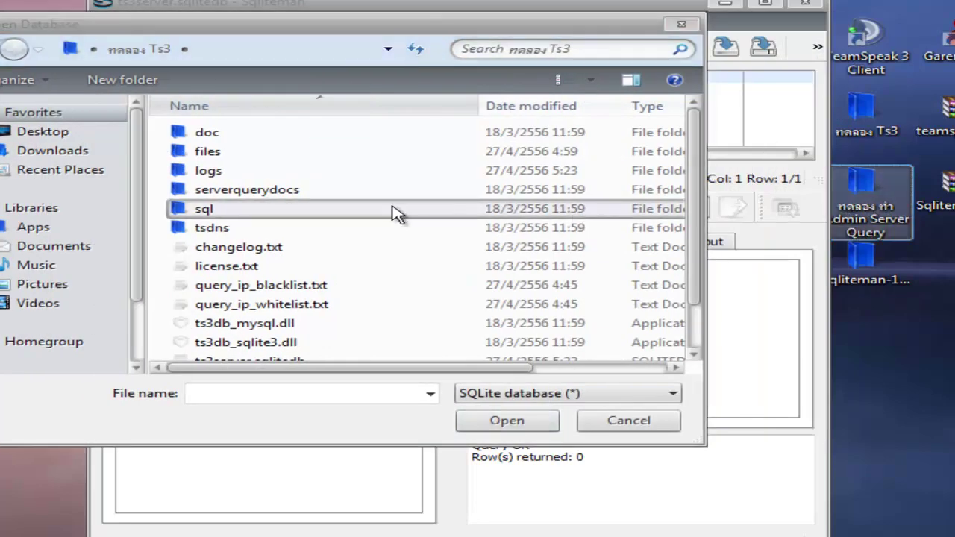
click(37, 134)
drag(693, 253, 701, 289)
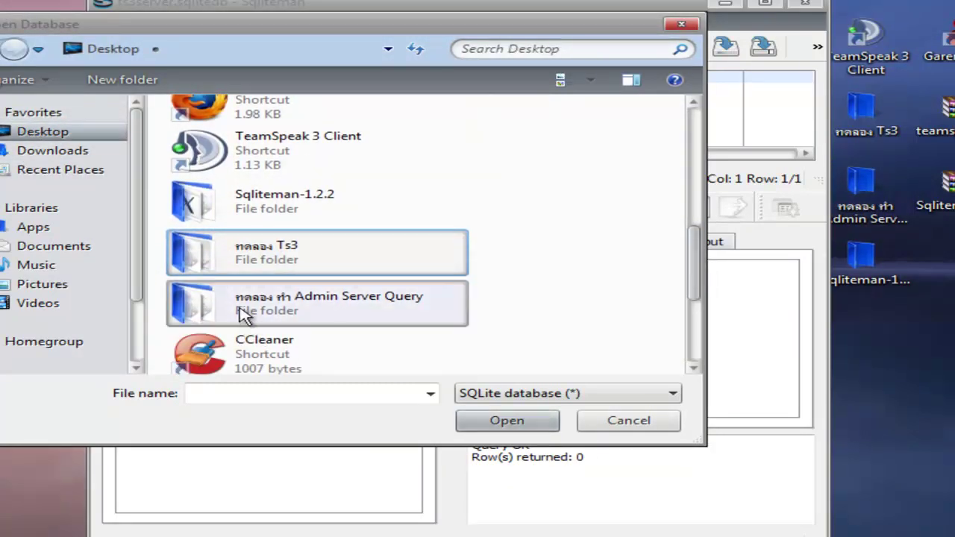
click(373, 307)
click(550, 423)
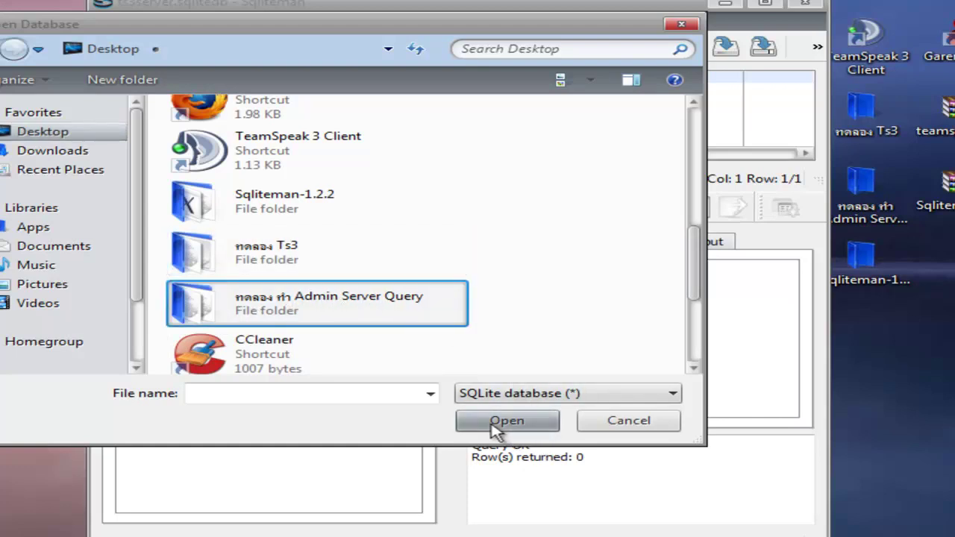
drag(693, 177, 696, 249)
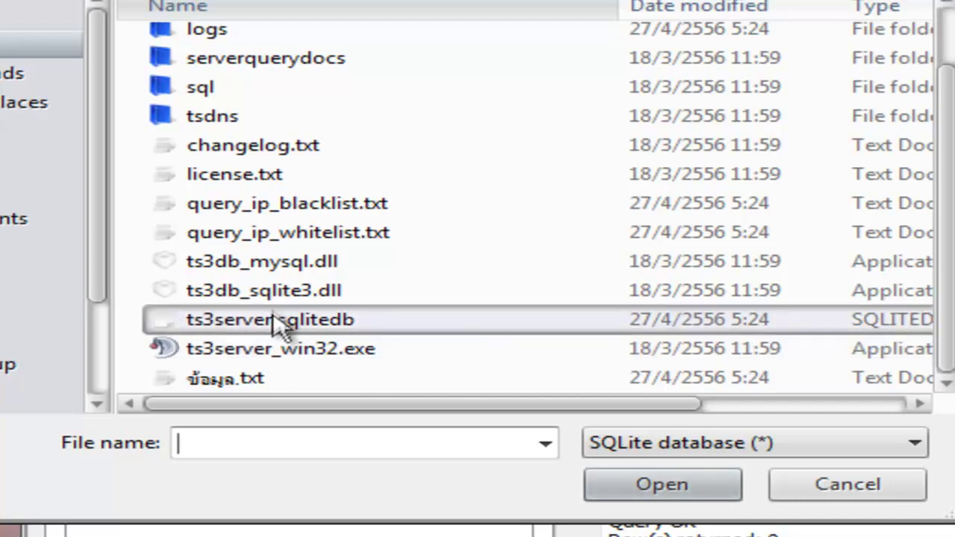
click(209, 322)
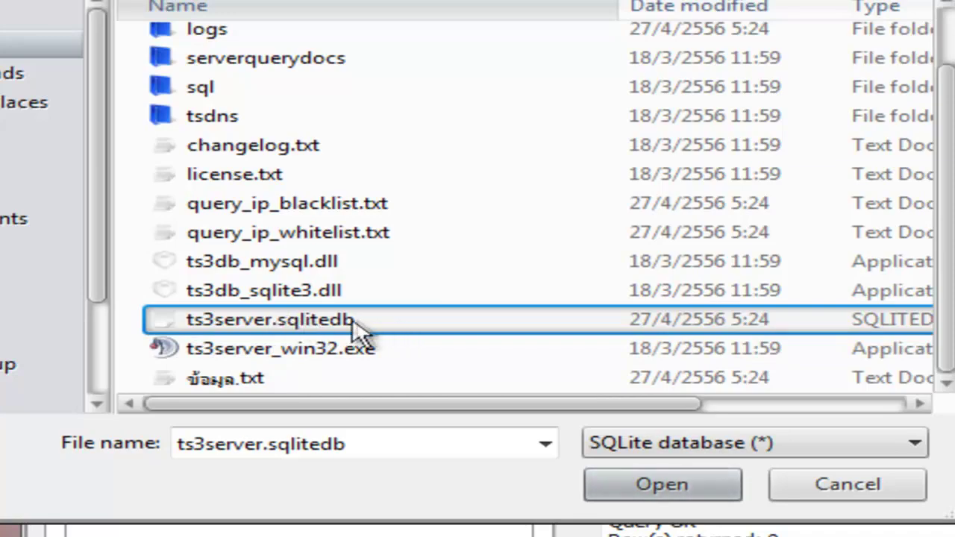
click(640, 484)
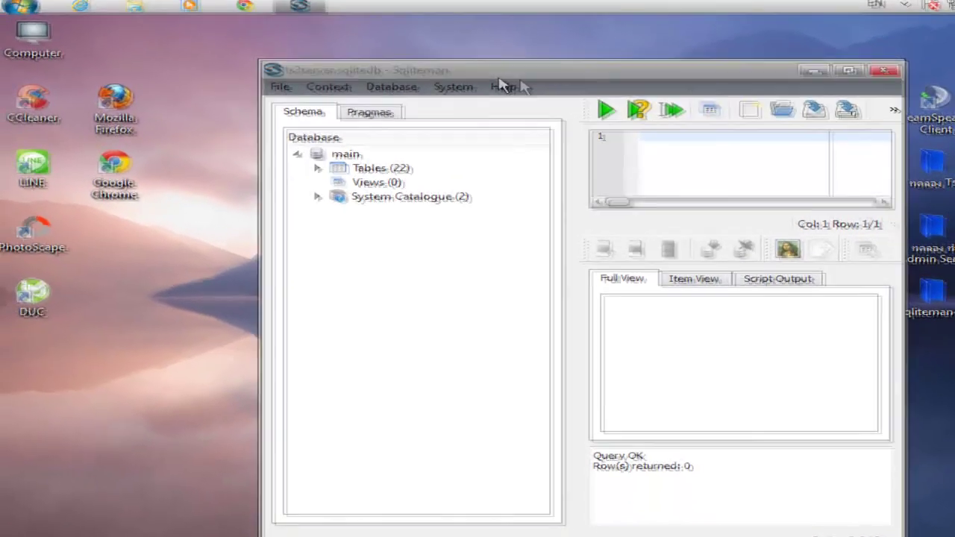
Arrange the Sqliteman and Sqliteman-1.2.2 folder windows, then open โค้ด.txt in Notepad.
drag(501, 86, 438, 64)
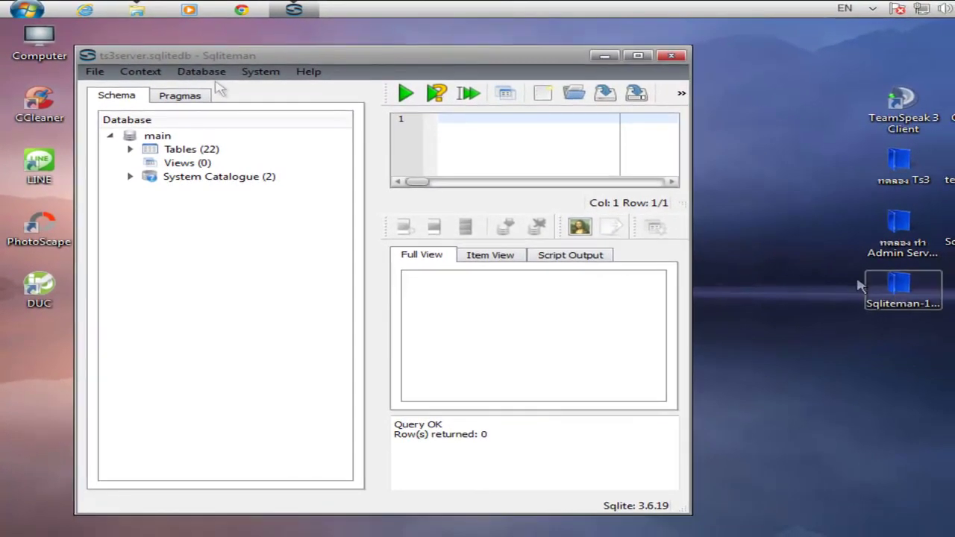
click(135, 10)
drag(490, 59, 671, 113)
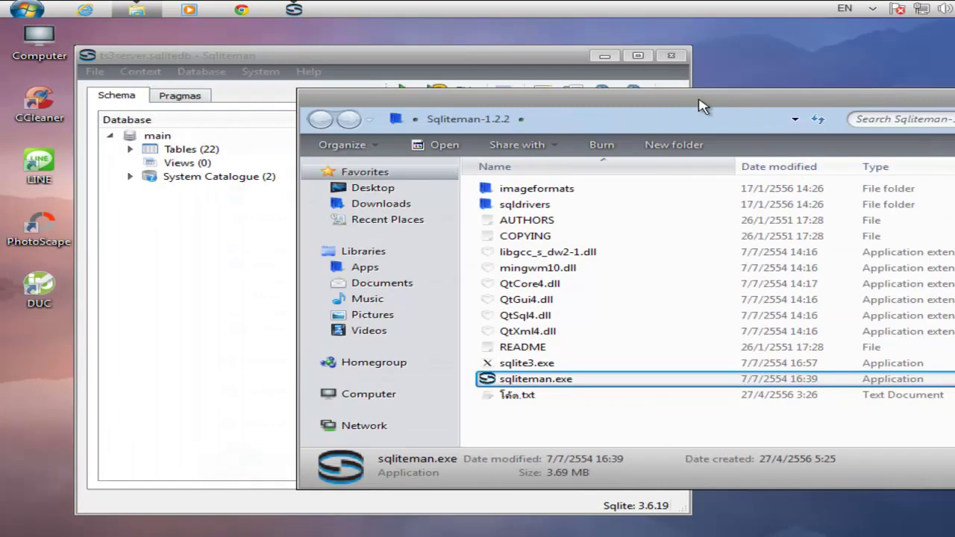
click(512, 415)
double_click(517, 399)
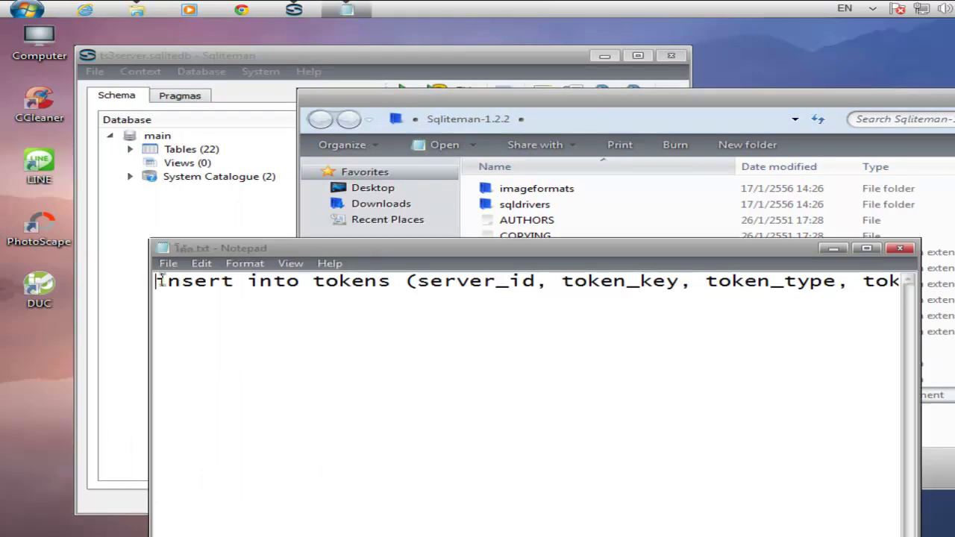
Copy the full 'insert into tokens' SQL line, then close Notepad.
drag(161, 280, 925, 284)
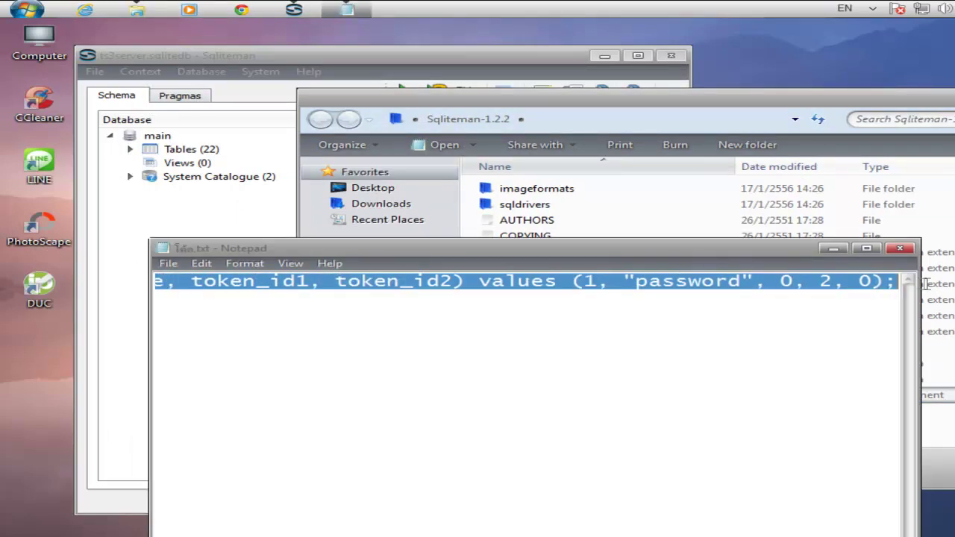
right_click(830, 289)
click(815, 336)
click(900, 247)
drag(876, 103, 581, 103)
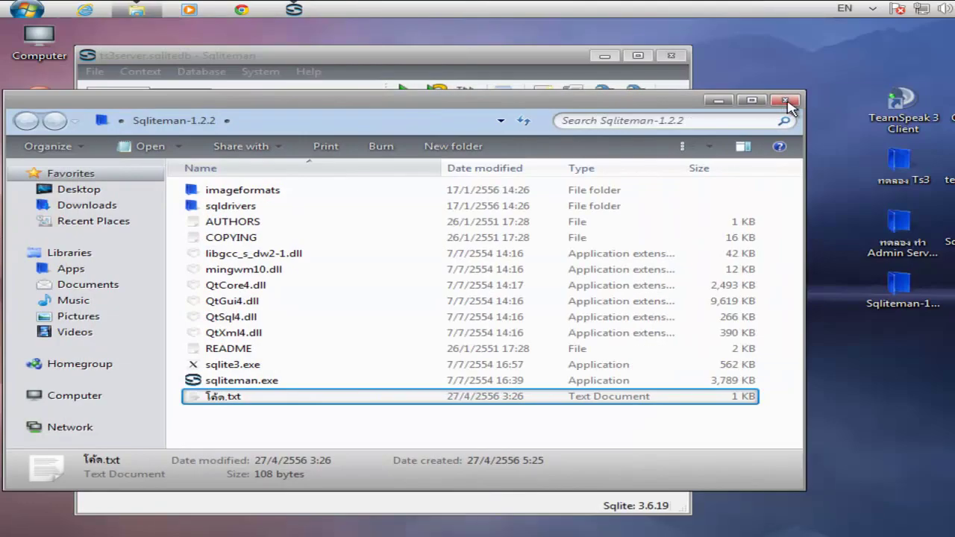
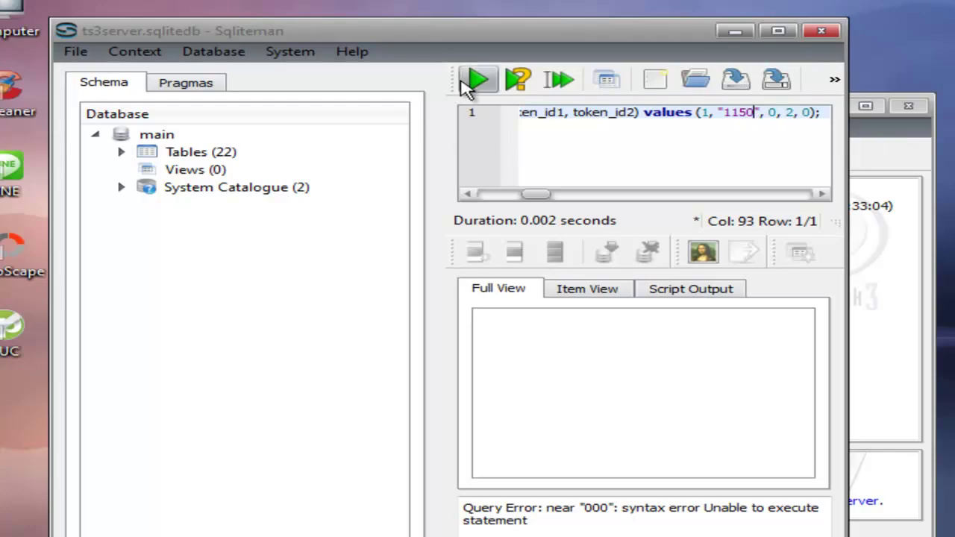
Finish the tokens INSERT with the custom key value, run it to Query OK, and minimize Sqliteman.
click(474, 80)
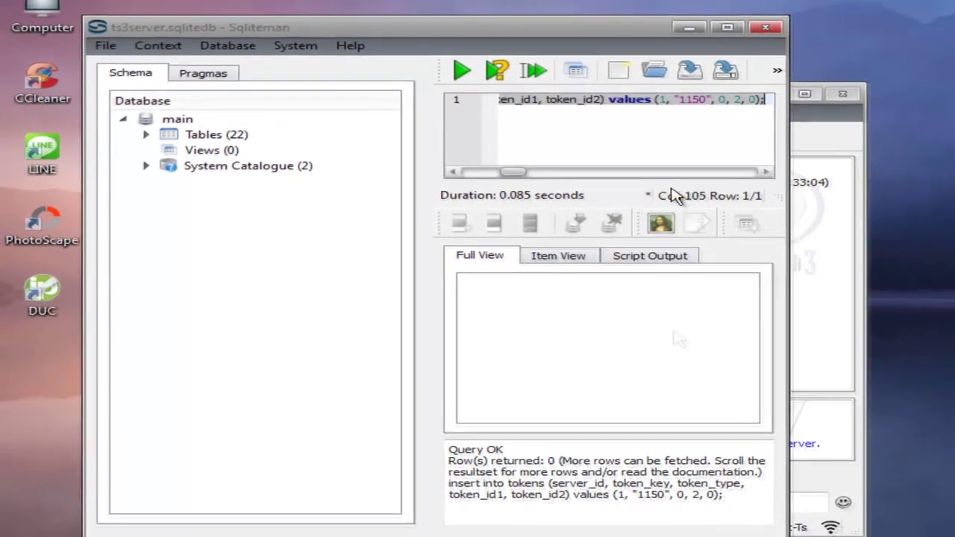
click(686, 29)
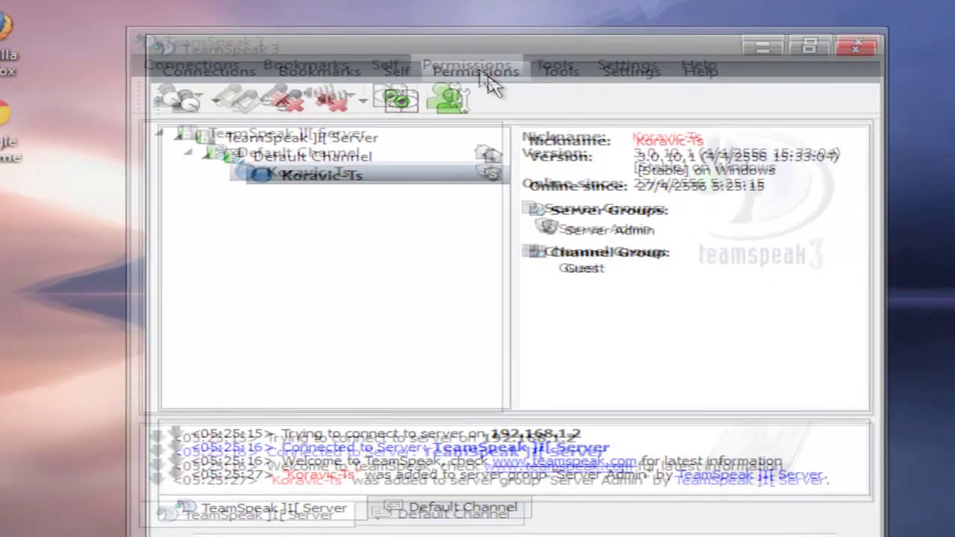
Enter the custom key under Permissions > Use Privilege Key to join the Admin Server Query group.
click(531, 109)
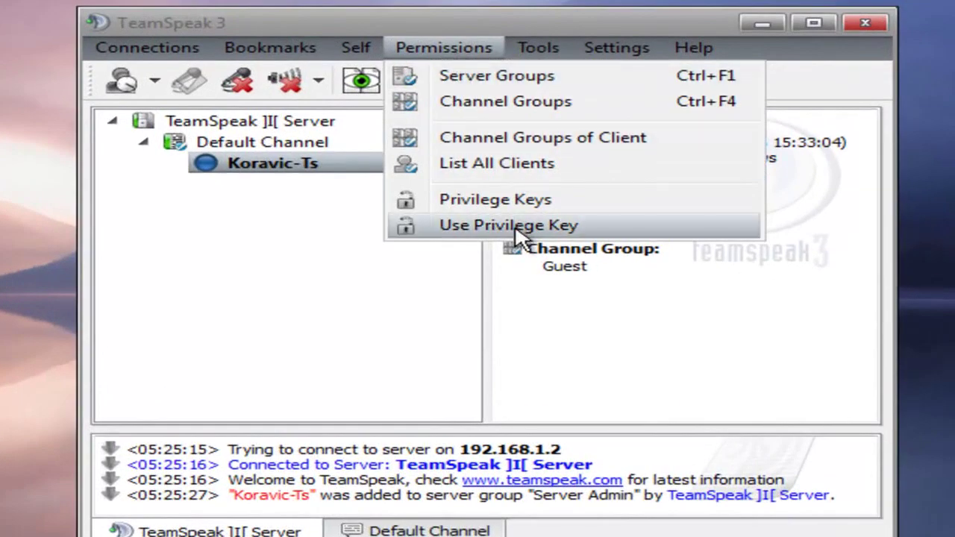
click(516, 227)
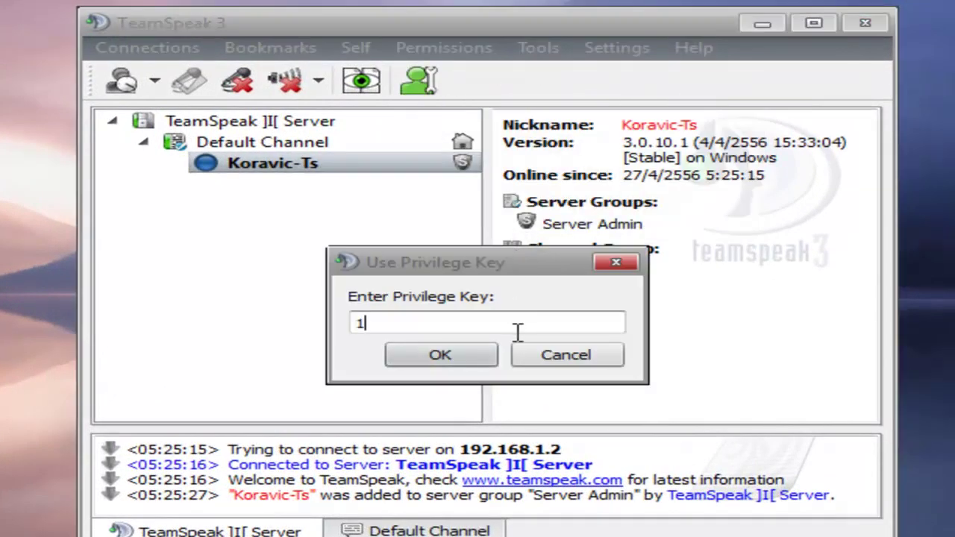
click(437, 351)
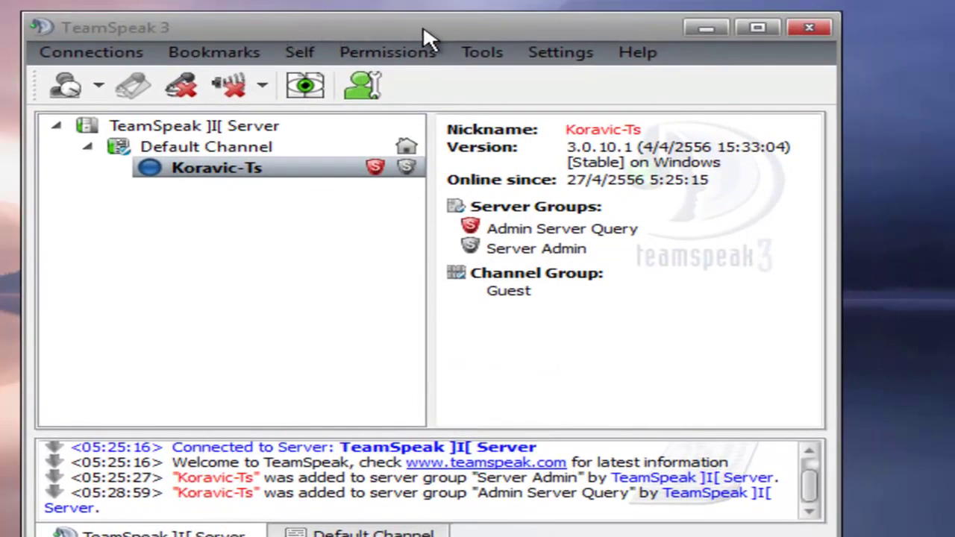
drag(423, 30, 387, 33)
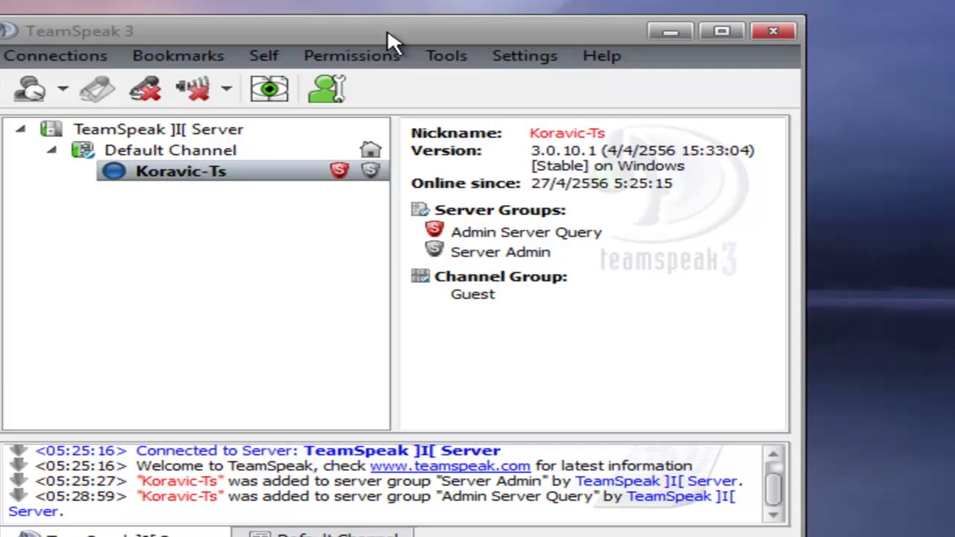
drag(387, 29, 436, 18)
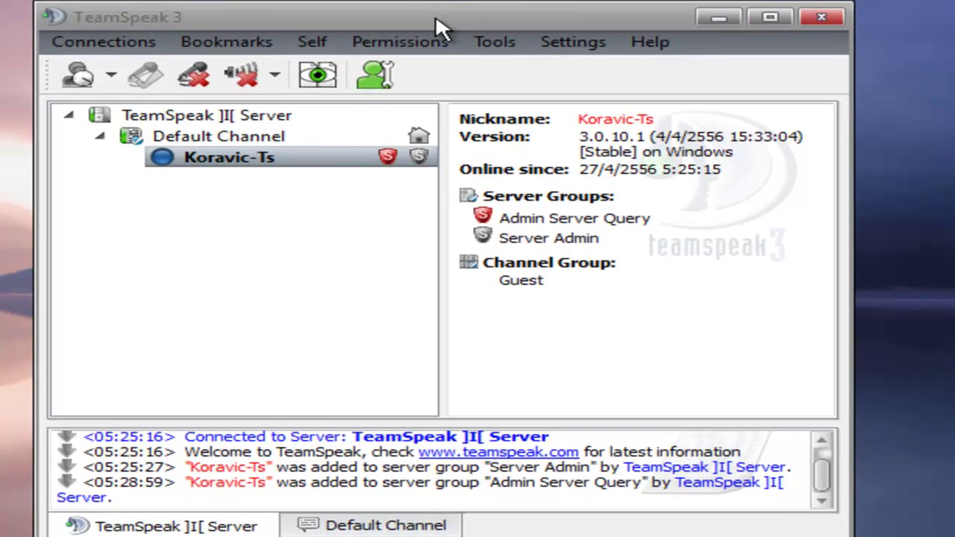
click(147, 42)
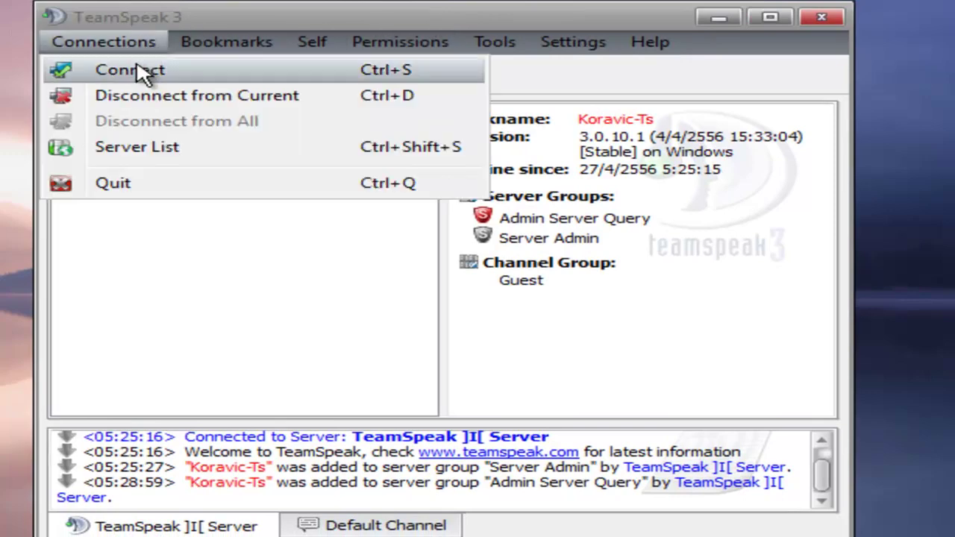
click(273, 42)
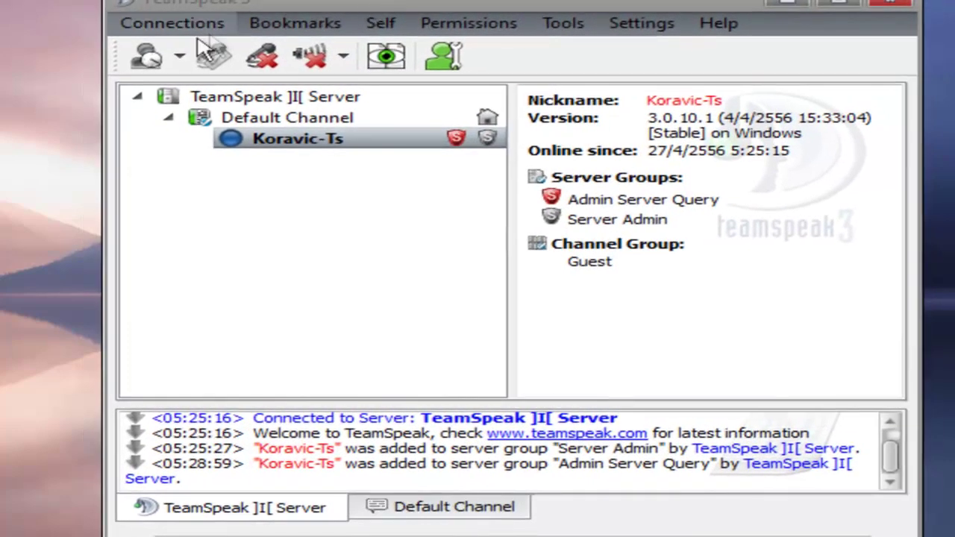
click(224, 18)
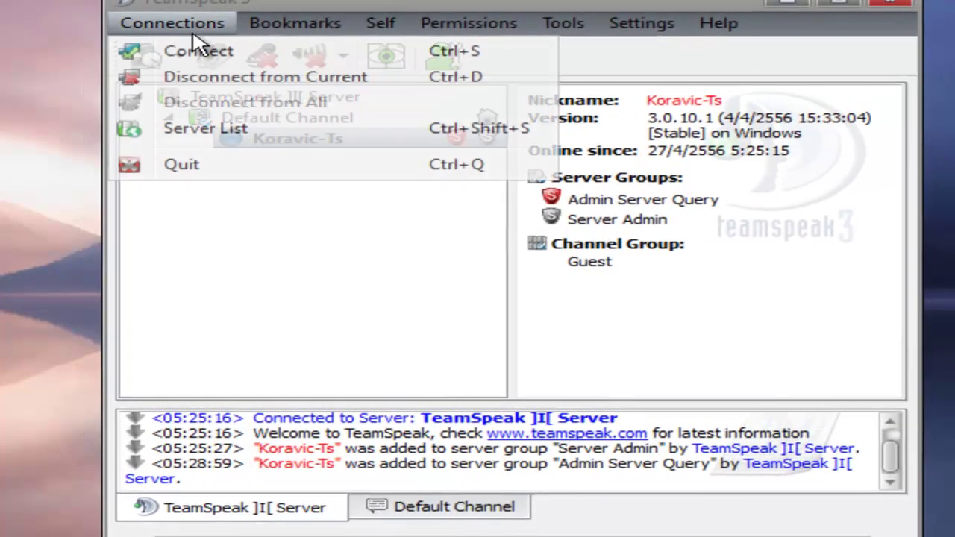
click(390, 9)
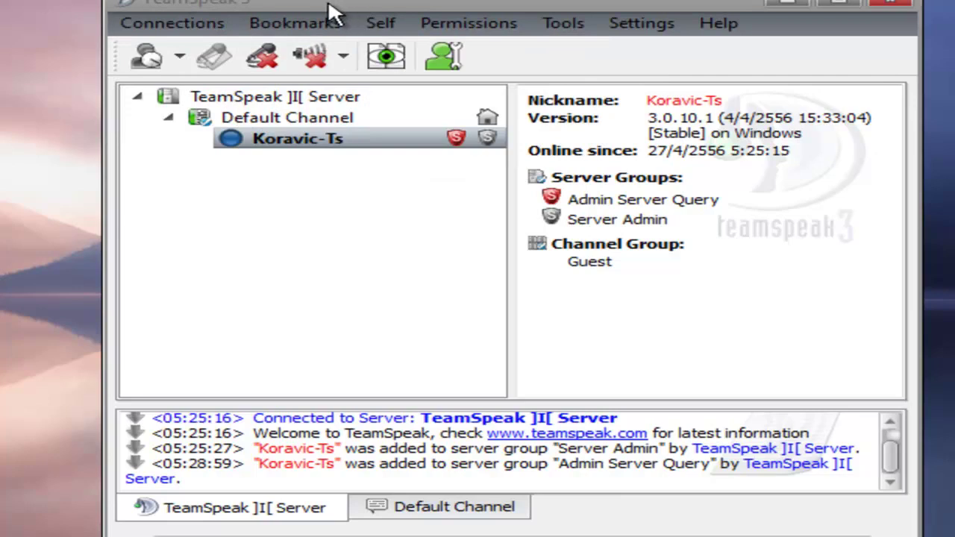